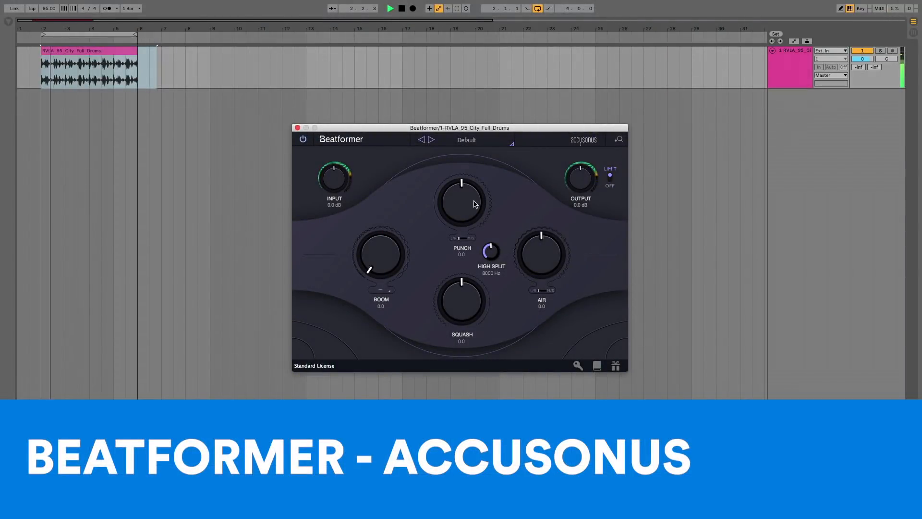
Set the drum loop's Punch to 2.5 and its Boom to 7.3 with the Boom note at G1
left_click_drag(465, 234, 458, 179)
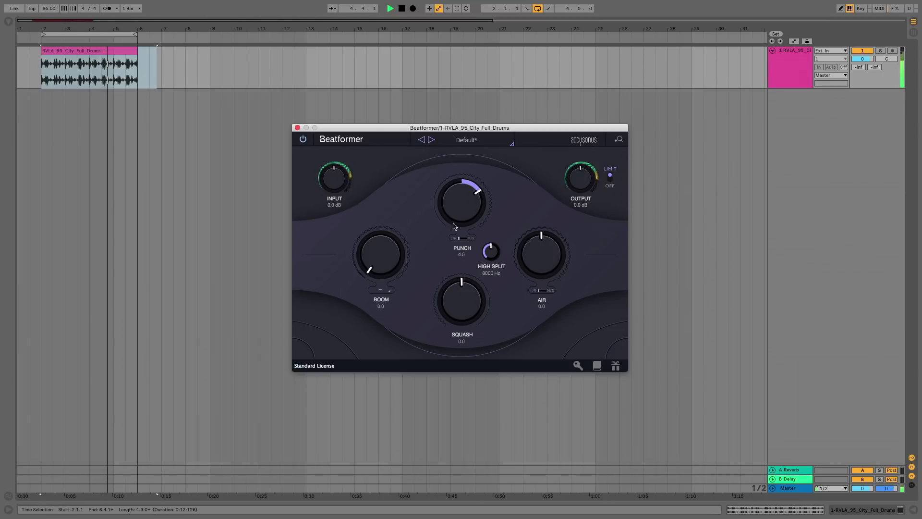
left_click_drag(471, 212, 471, 218)
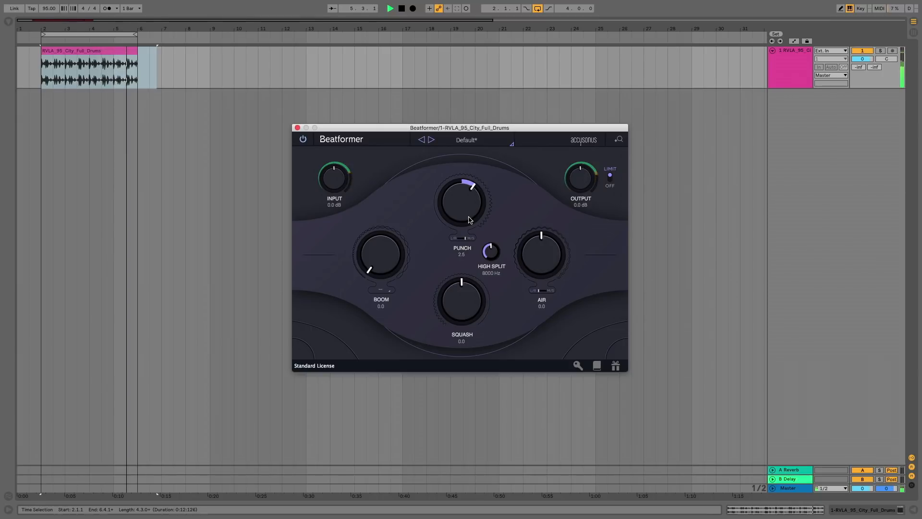
left_click_drag(387, 251, 390, 154)
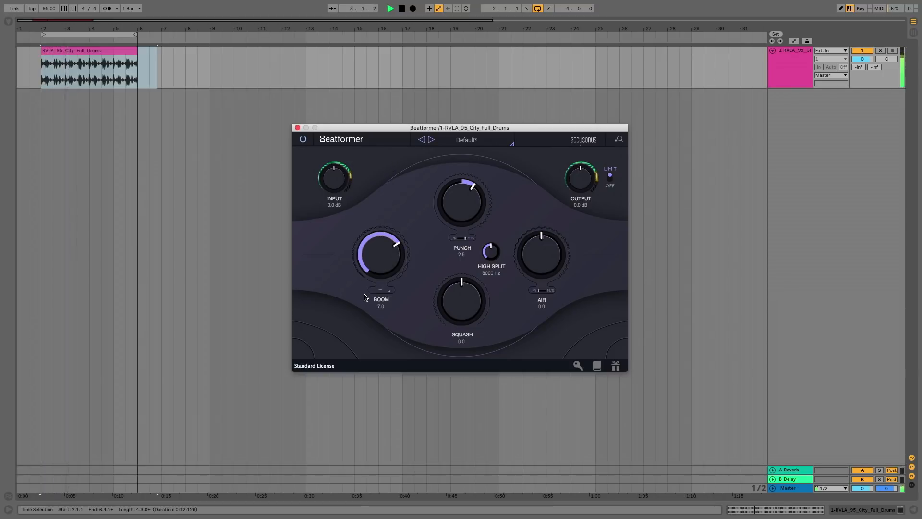
left_click(380, 290)
left_click(405, 146)
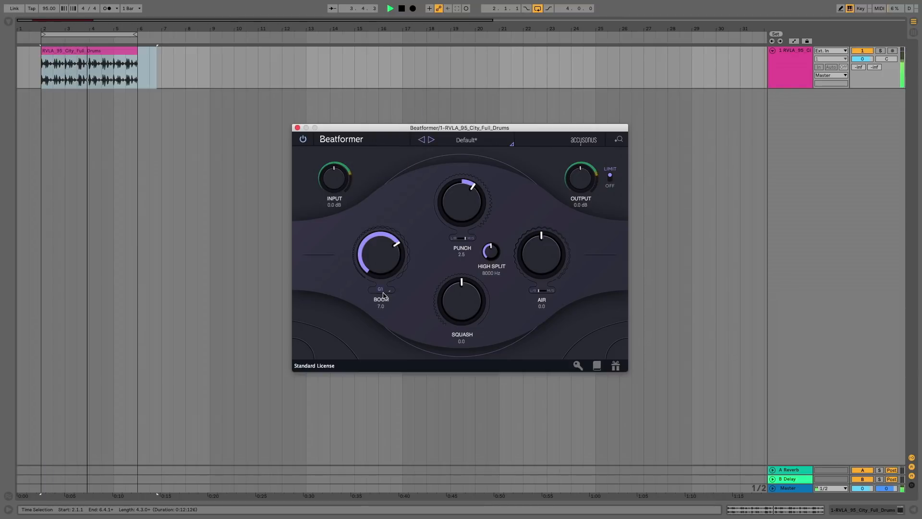
left_click_drag(383, 257, 384, 261)
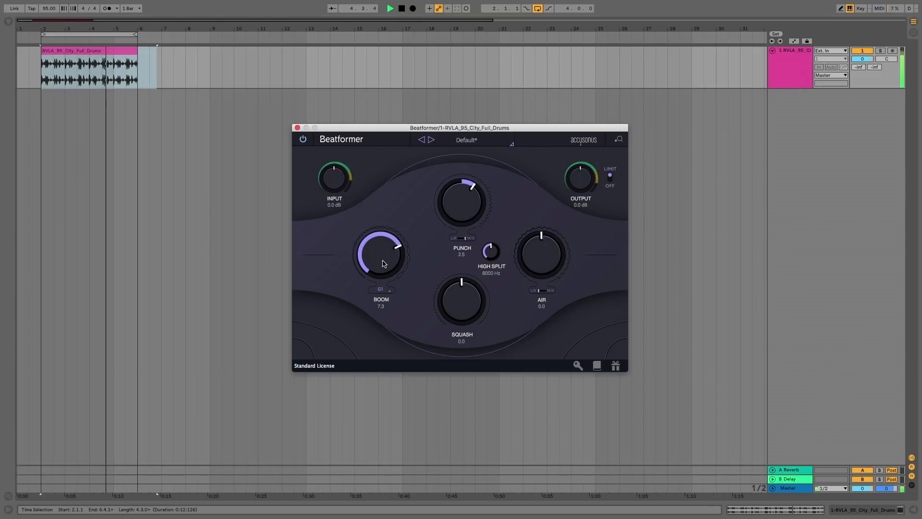
Set the drum loop's Squash to 1.7 and its Air to 2.6
mouse_move(473, 299)
left_mouse_down()
mouse_move(465, 313)
mouse_move(465, 302)
left_mouse_up()
mouse_move(541, 253)
left_mouse_down()
mouse_move(537, 225)
mouse_move(540, 235)
left_mouse_up()
left_click_drag(460, 291, 462, 279)
left_click_drag(541, 254, 539, 310)
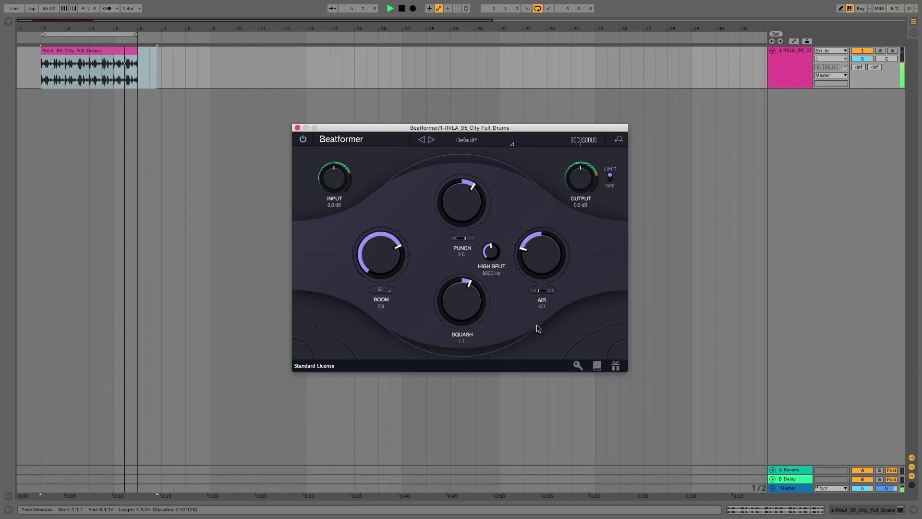
left_click_drag(539, 362, 540, 253)
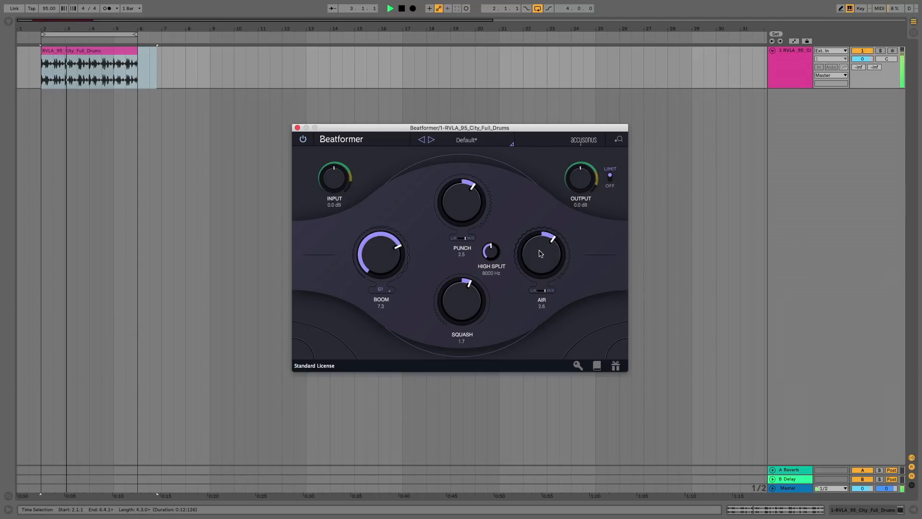
Readjust the Punch and Boom amounts on the drum loop
mouse_move(478, 226)
left_mouse_down()
mouse_move(464, 213)
mouse_move(462, 251)
mouse_move(463, 182)
mouse_move(464, 217)
left_mouse_up()
left_click_drag(387, 247, 403, 304)
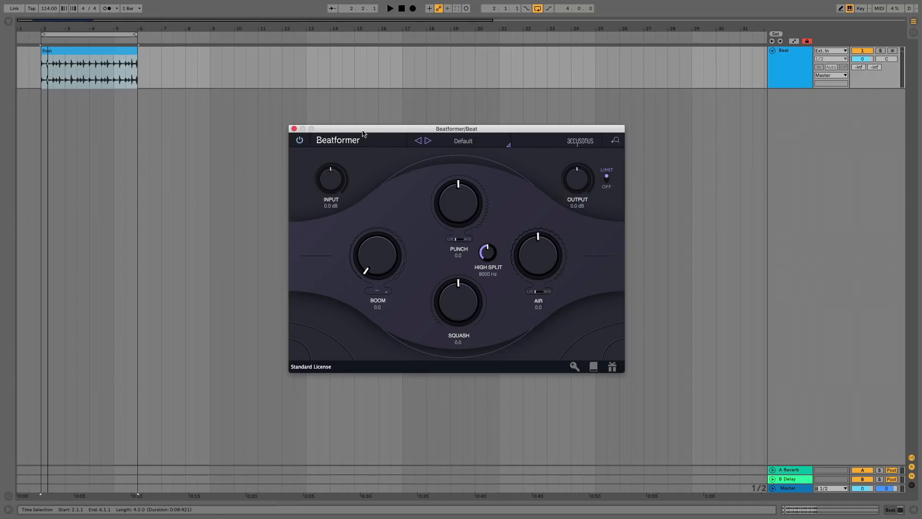
Play the Beat clip from bar 2 and raise Boom to 7.2
left_click(39, 81)
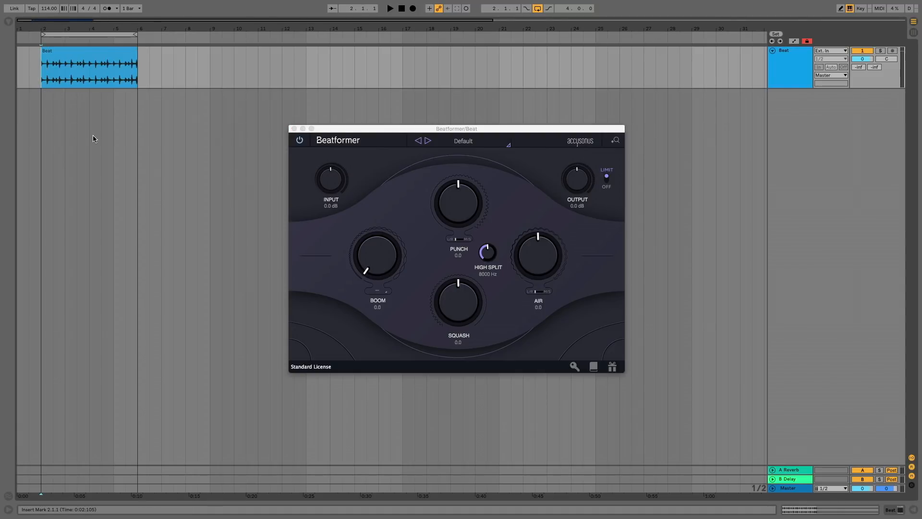
key("space")
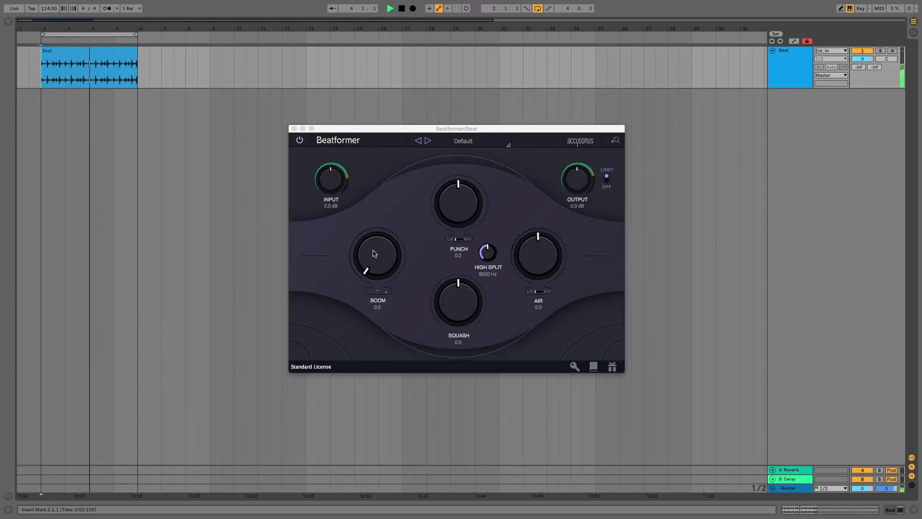
left_click_drag(380, 259, 366, 176)
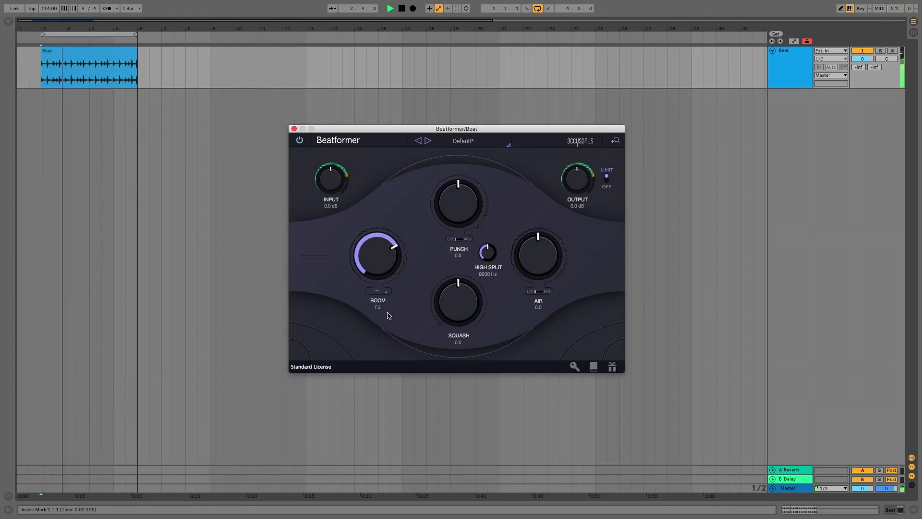
Audition Boom notes including C#2, D#2 and G1, and return the note selector to unset
left_click(377, 290)
left_click(390, 257)
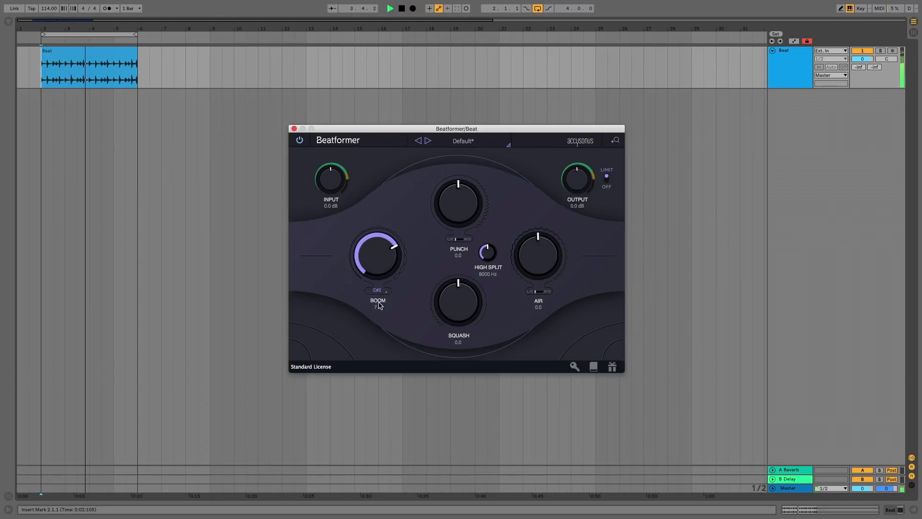
left_click(377, 290)
left_click(391, 256)
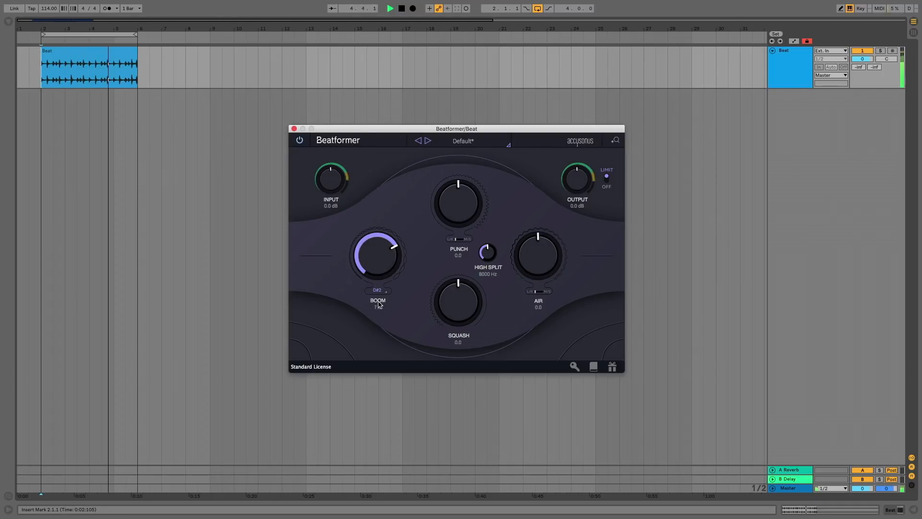
left_click(378, 290)
left_click(384, 232)
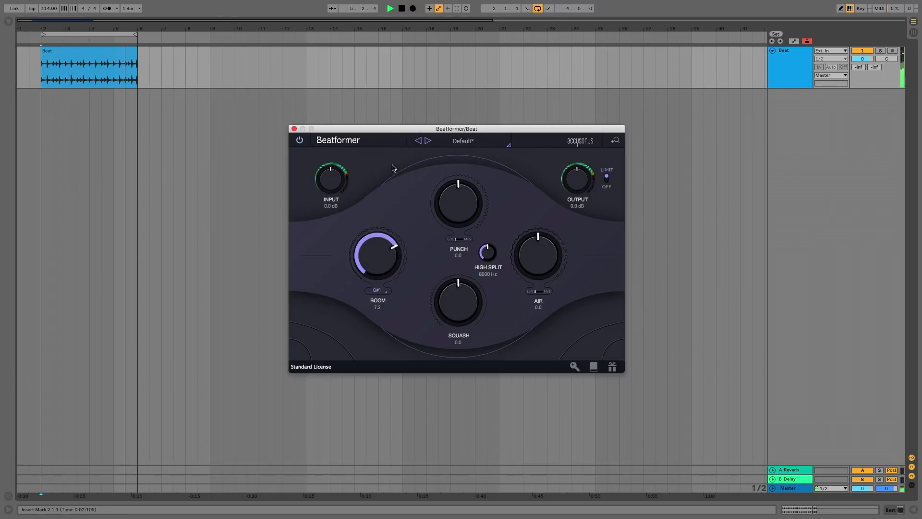
left_click(377, 290)
left_click(402, 151)
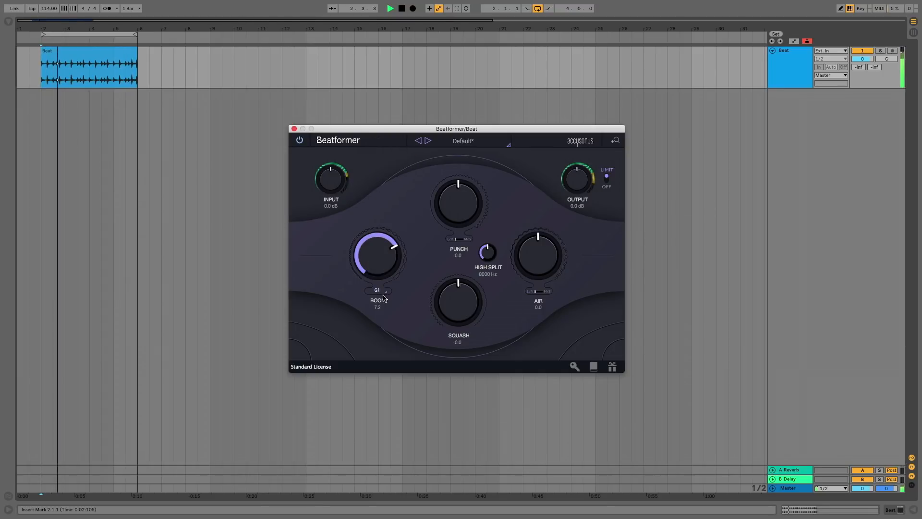
left_click(382, 291)
left_click(394, 62)
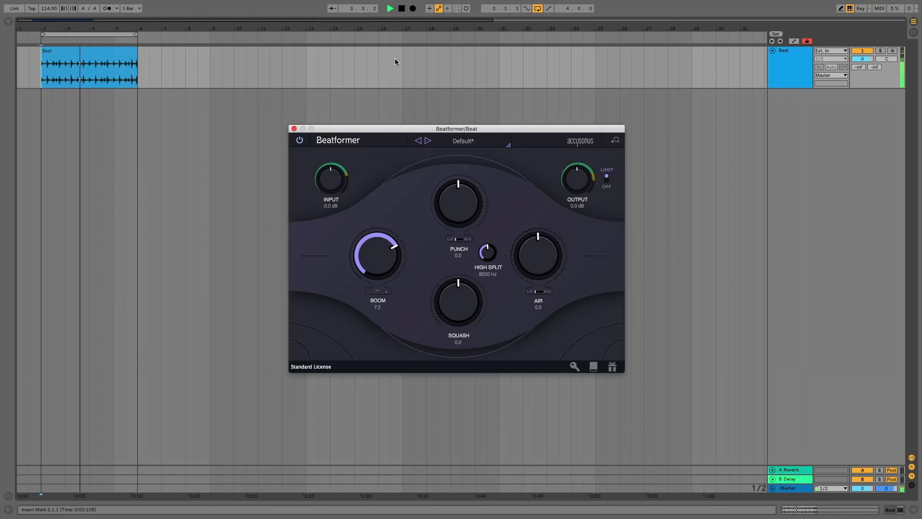
Set the Beat track's Punch to 1.8 and switch it to M/S mode
left_click_drag(456, 211, 456, 200)
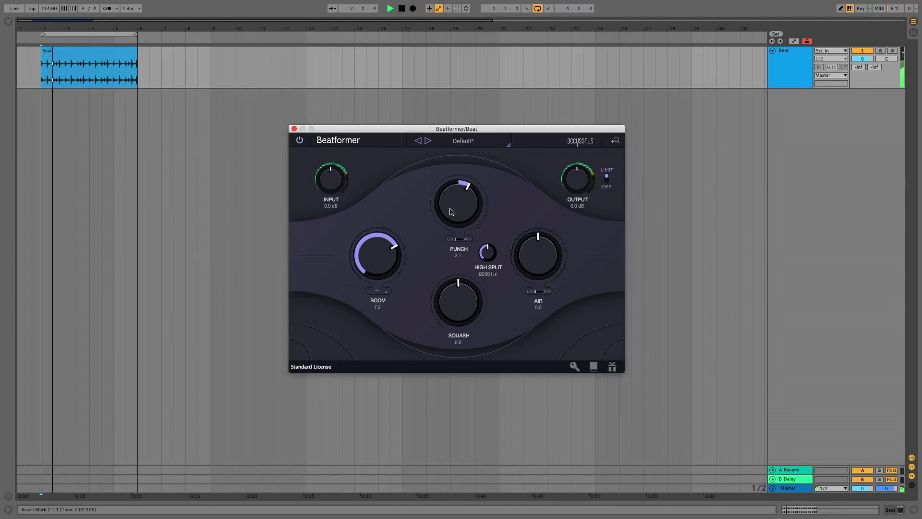
left_click(461, 239)
left_click_drag(457, 213, 457, 213)
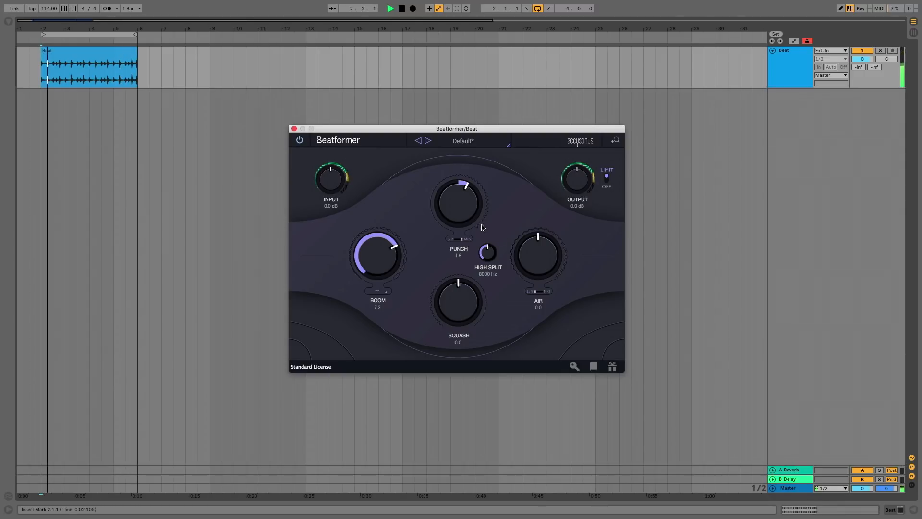
Set Air to 3.2 with High Split at 9166 Hz, bring Squash to 0.4, and stop playback
mouse_move(535, 244)
left_mouse_down()
mouse_move(534, 235)
mouse_move(533, 247)
mouse_move(490, 230)
mouse_move(491, 243)
mouse_move(531, 245)
left_mouse_up()
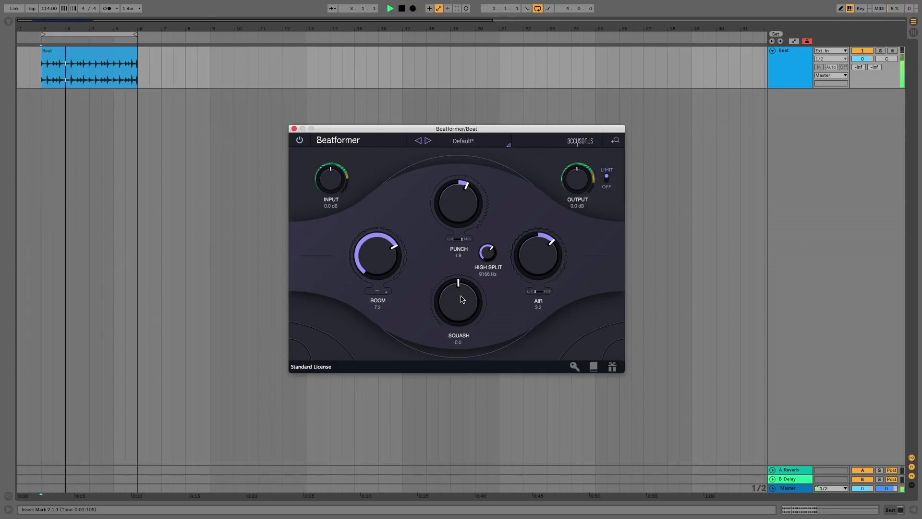
mouse_move(459, 296)
left_mouse_down()
mouse_move(458, 283)
mouse_move(461, 346)
mouse_move(460, 300)
left_mouse_up()
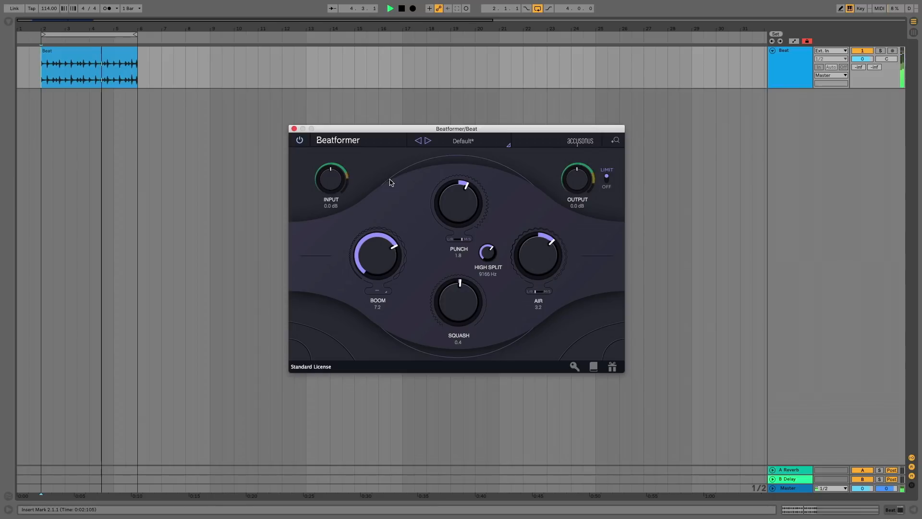
key("space")
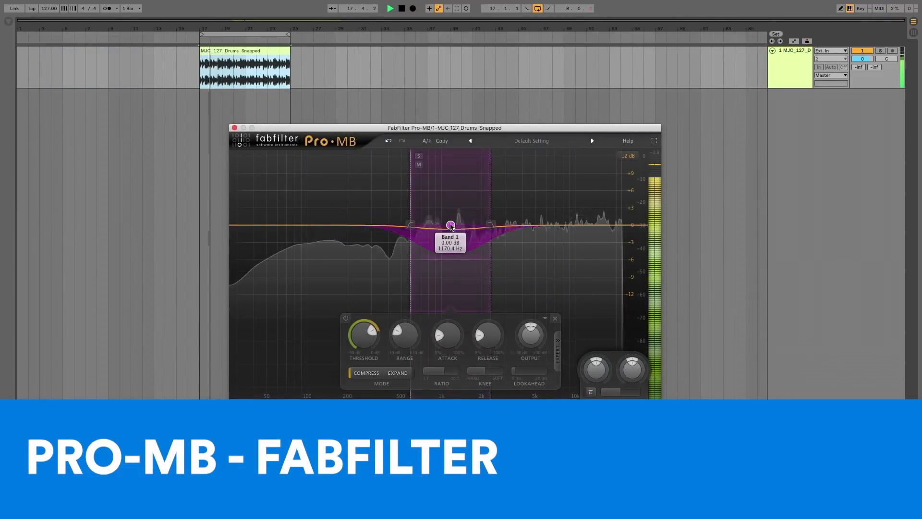
Move Band 1 to about 188 Hz at -5.87 dB and extend its low edge to the bottom of the spectrum
left_click_drag(450, 226, 344, 226)
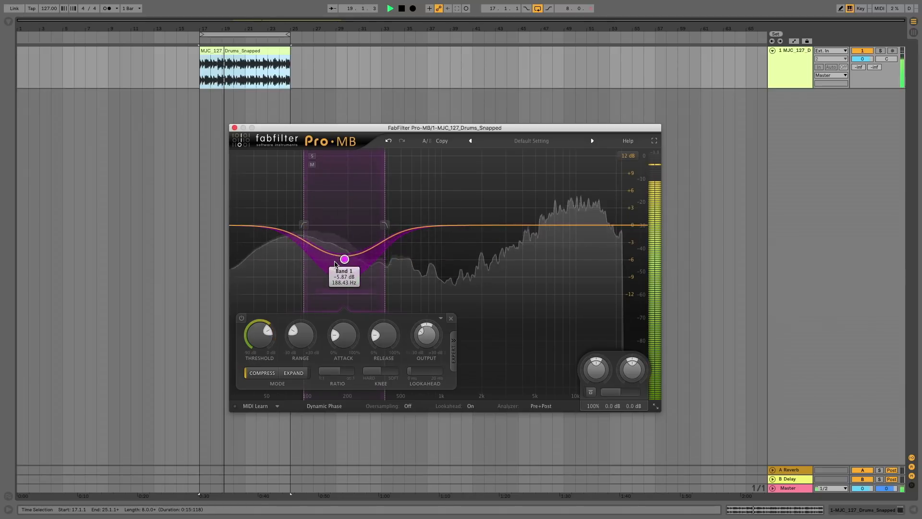
left_click_drag(304, 226, 243, 228)
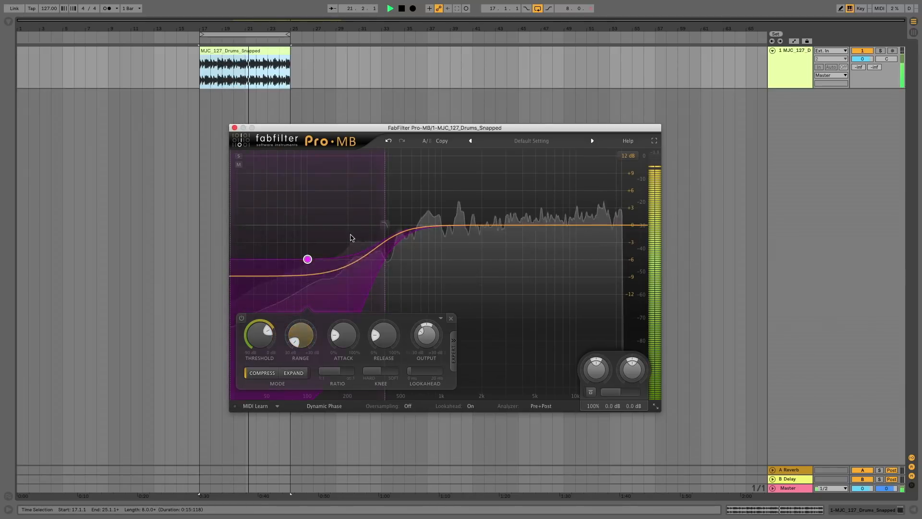
Sweep Band 1 up into the range between 1 and 2 kHz and back down between 200 and 500 Hz
left_click_drag(308, 260, 467, 267)
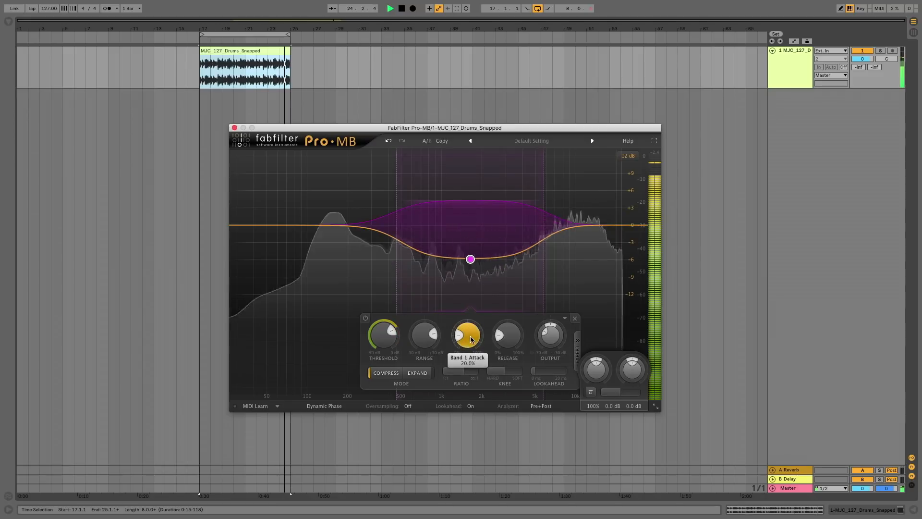
left_click_drag(470, 259, 361, 258)
Add a second compression band, place it slightly above 2 kHz, and lower its threshold
double_click(523, 243)
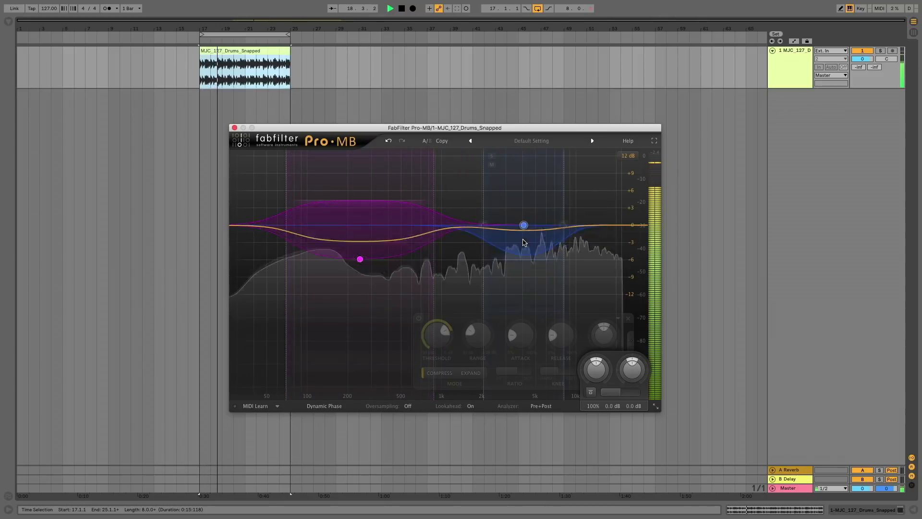
left_click_drag(523, 226, 486, 225)
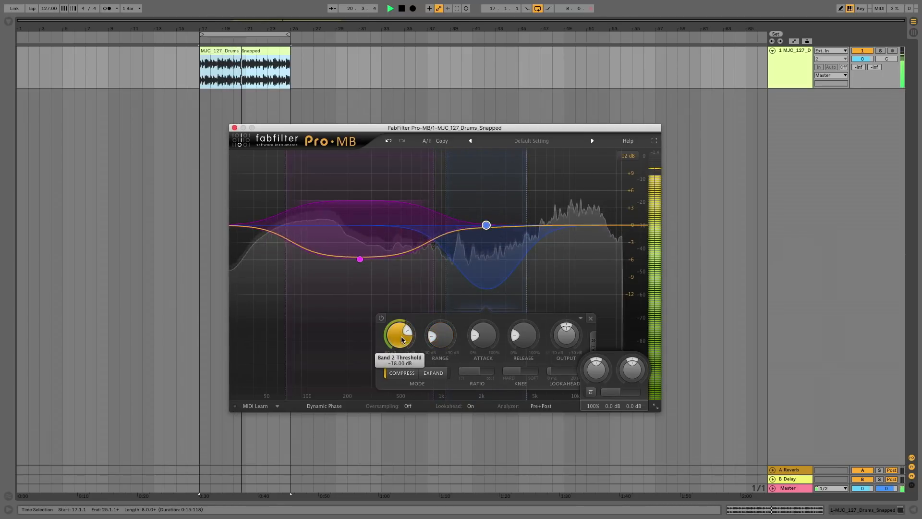
left_click_drag(405, 355, 406, 381)
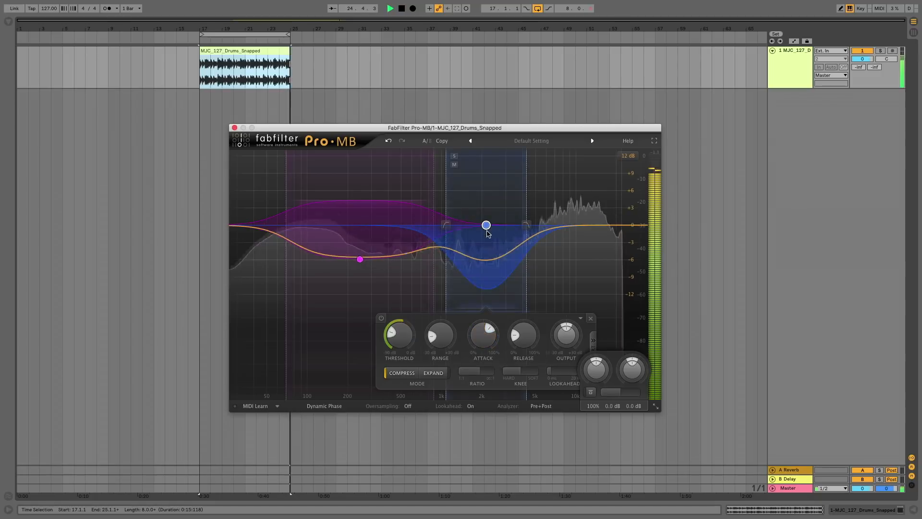
Move Band 1 to around 2 kHz and add a third band slightly below 100 Hz with a range of -2.27 dB
left_click_drag(359, 259, 484, 258)
left_click(312, 250)
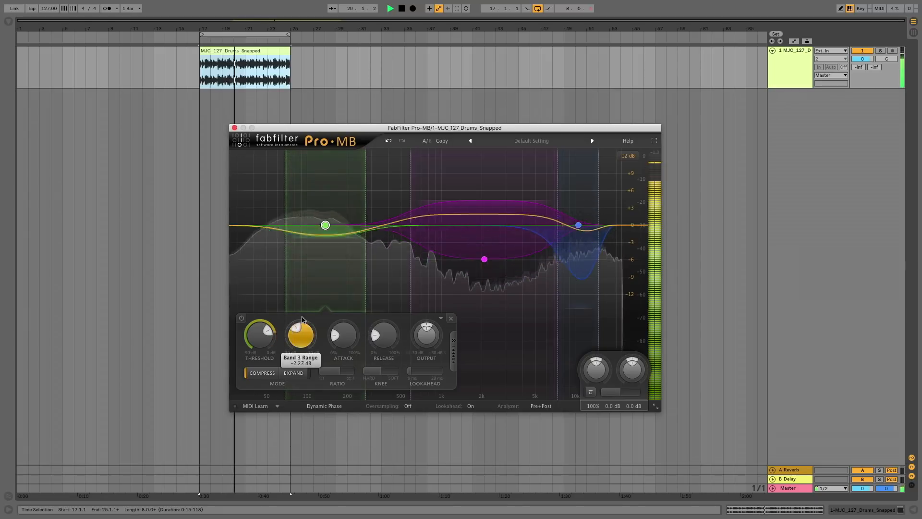
left_click_drag(325, 224, 294, 226)
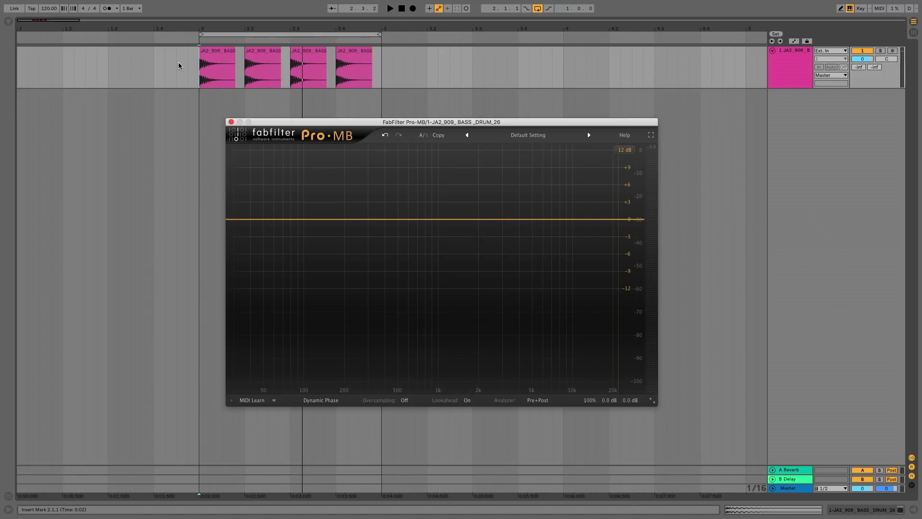
Play the bass drum clips from bar 2 and add a compression band centred around 1 kHz
left_click(201, 80)
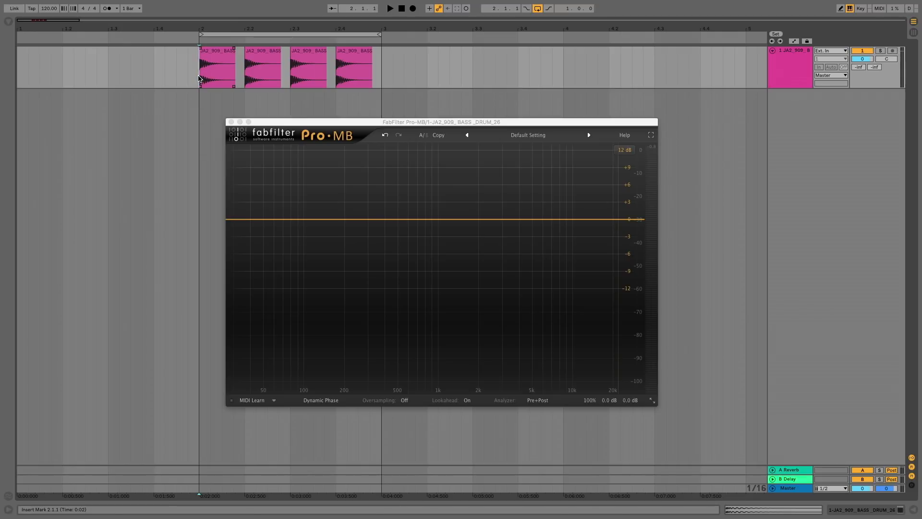
key("space")
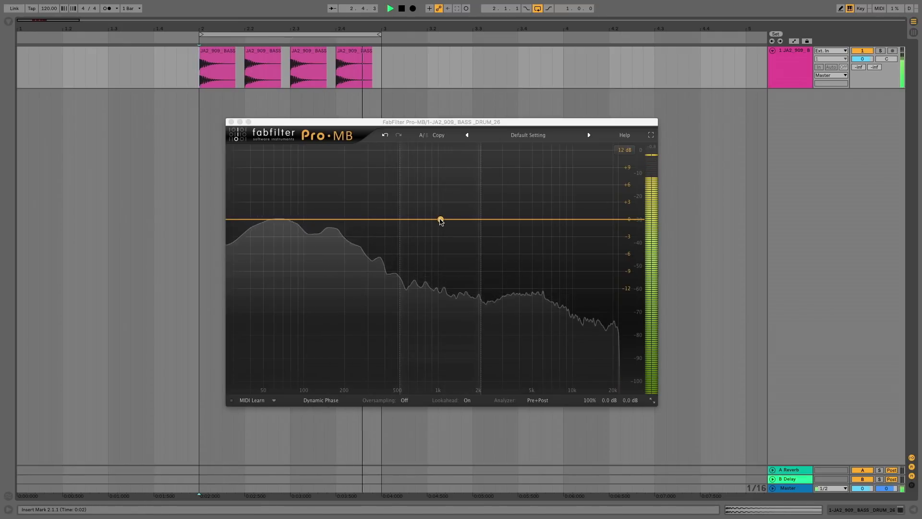
left_click(441, 220)
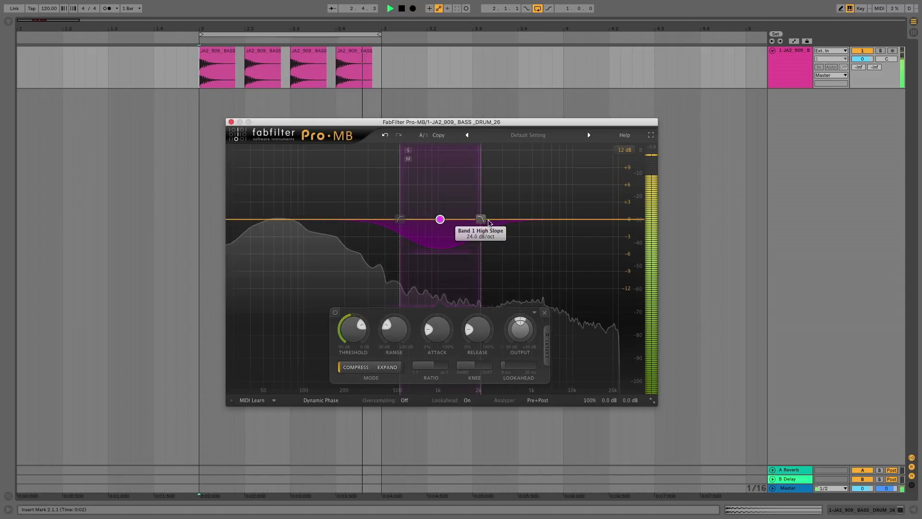
Lower the band's high crossover to between 1 and 2 kHz and its low crossover to about 320 Hz
mouse_move(482, 222)
left_mouse_down()
mouse_move(541, 222)
mouse_move(465, 221)
left_mouse_up()
left_click_drag(401, 221, 373, 224)
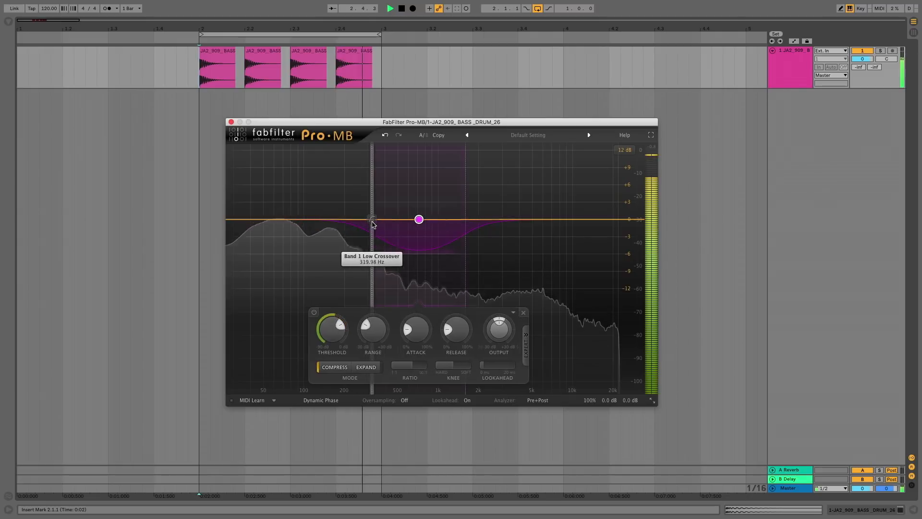
Shift the whole band slightly higher in frequency and set its range to -4.47 dB
mouse_move(377, 324)
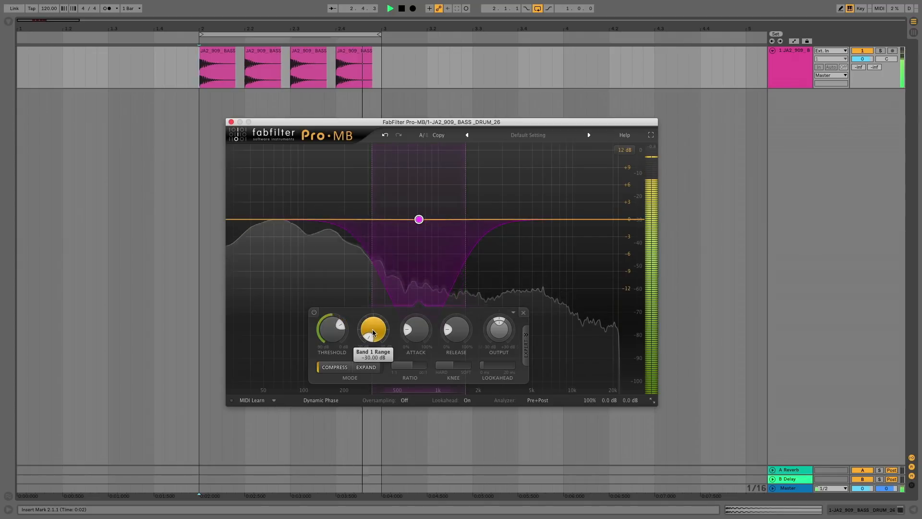
left_click_drag(419, 219, 449, 220)
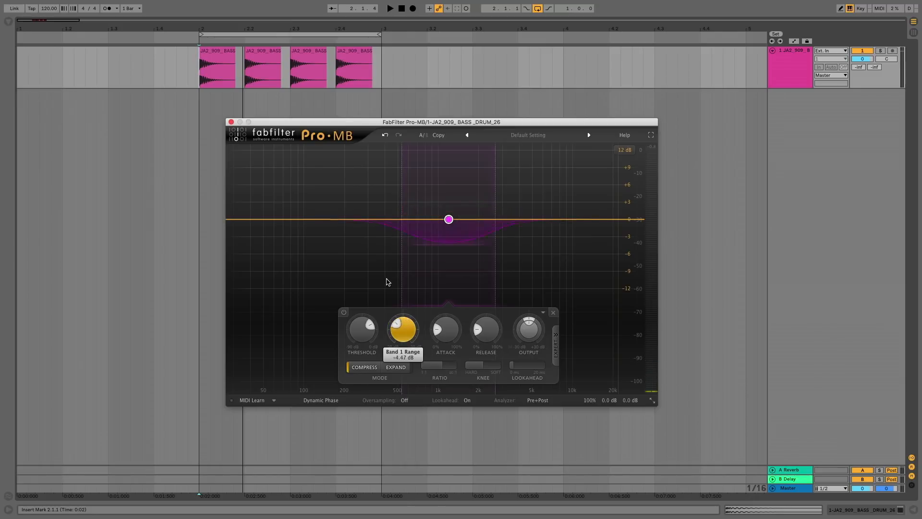
Widen the compression band to roughly 300 Hz to 4.5 kHz, play the kick loop and set the band's range to -9.78 dB
left_click_drag(403, 222, 369, 221)
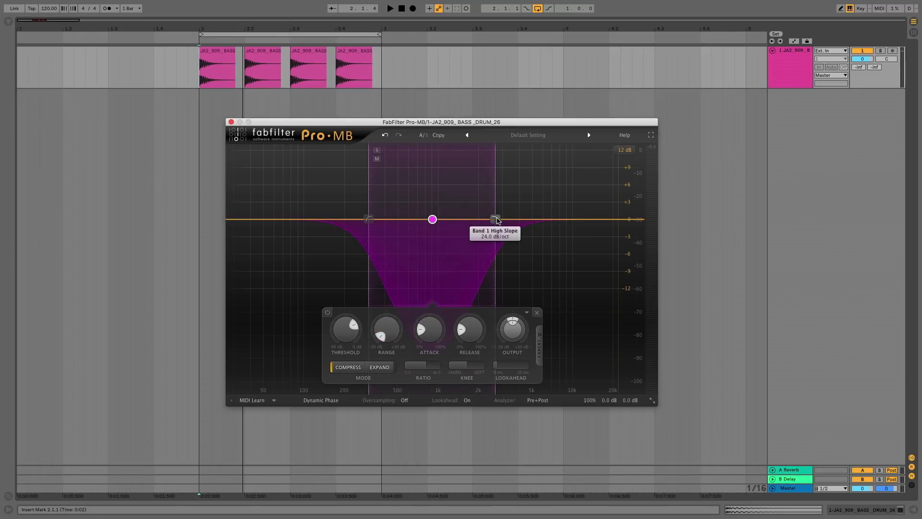
left_click_drag(494, 219, 527, 219)
key("space")
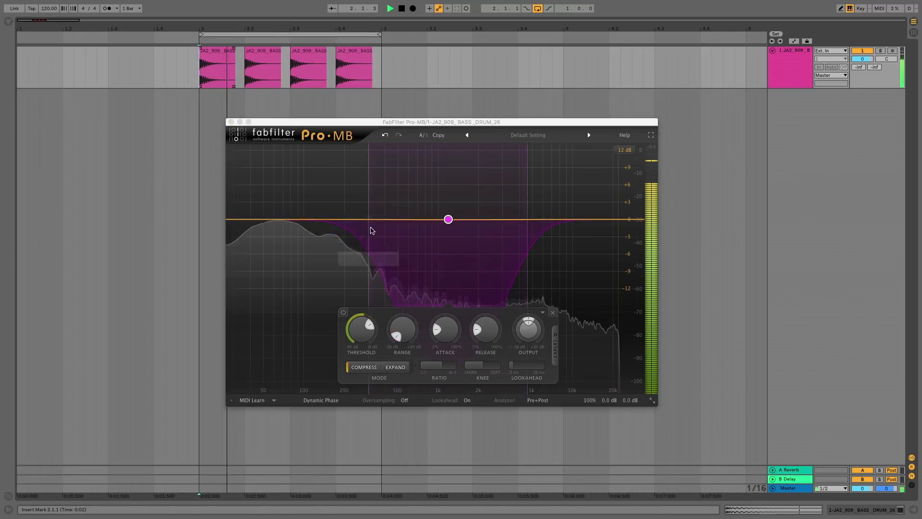
left_click_drag(404, 330, 400, 290)
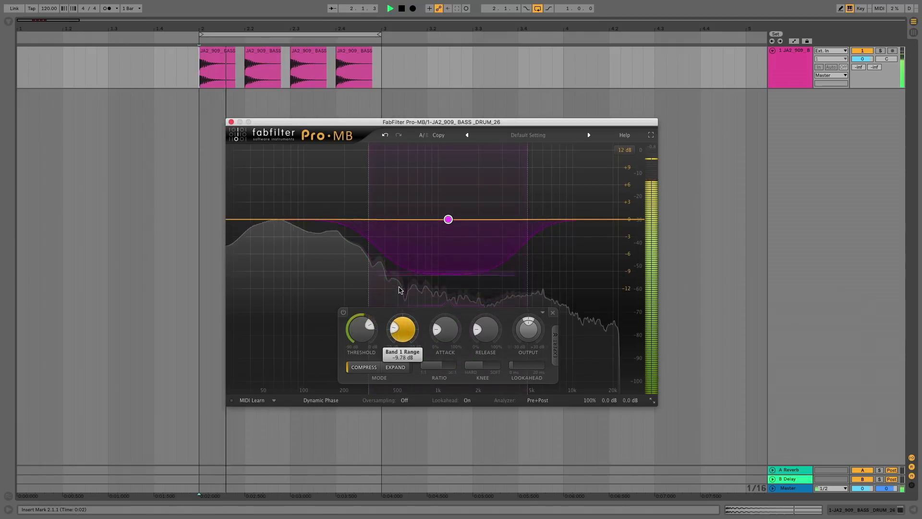
Raise the band's high crossover to between 5 and 10 kHz and its low crossover to between 500 Hz and 1 kHz
left_click_drag(387, 212, 384, 197)
left_click_drag(528, 219, 555, 220)
left_click_drag(369, 222, 413, 221)
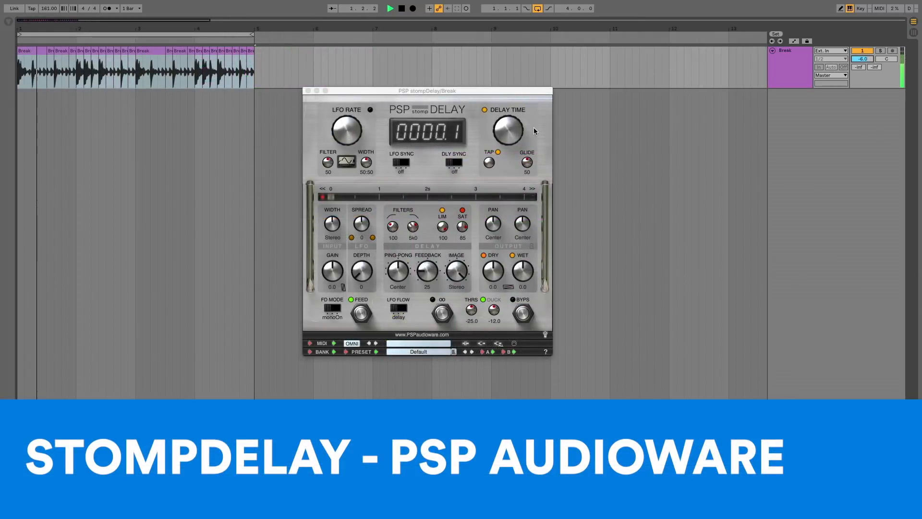
Sync PSP stompDelay's delay time to the host BPM and set it to 1:16 on the Break track
mouse_move(503, 131)
left_mouse_down()
mouse_move(500, 109)
mouse_move(497, 123)
left_mouse_up()
left_click(463, 163)
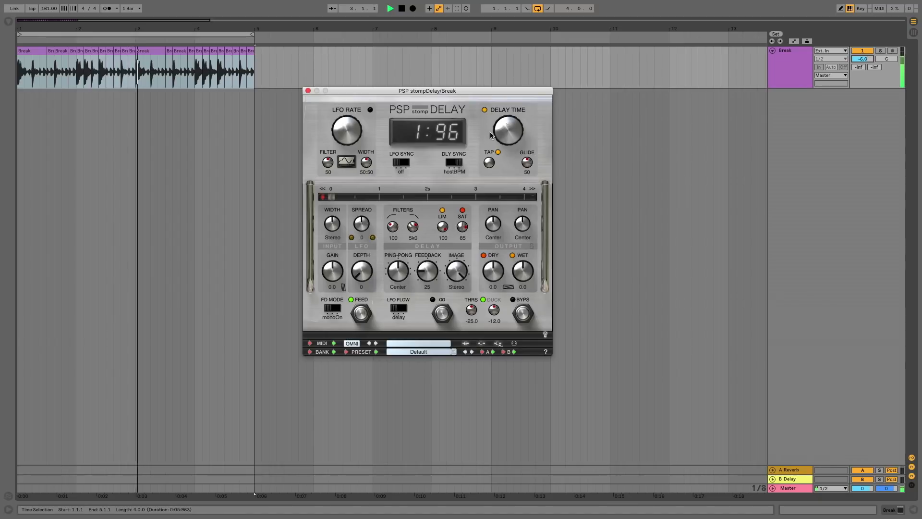
left_click_drag(496, 123, 489, 104)
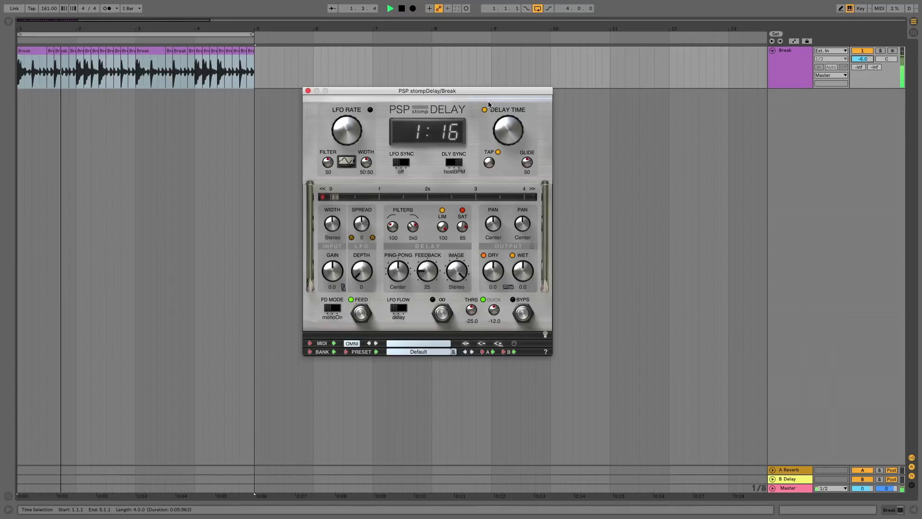
Pan the dry output to -20 and the wet output to 31, with saturation at 100 and the high-pass filter at 394
left_click_drag(522, 224, 523, 210)
left_click_drag(462, 227, 462, 217)
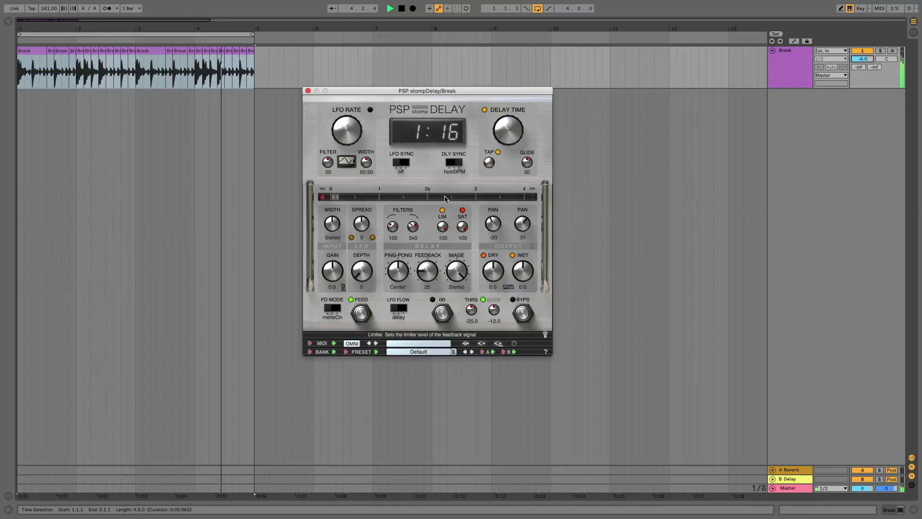
left_click_drag(392, 226, 395, 204)
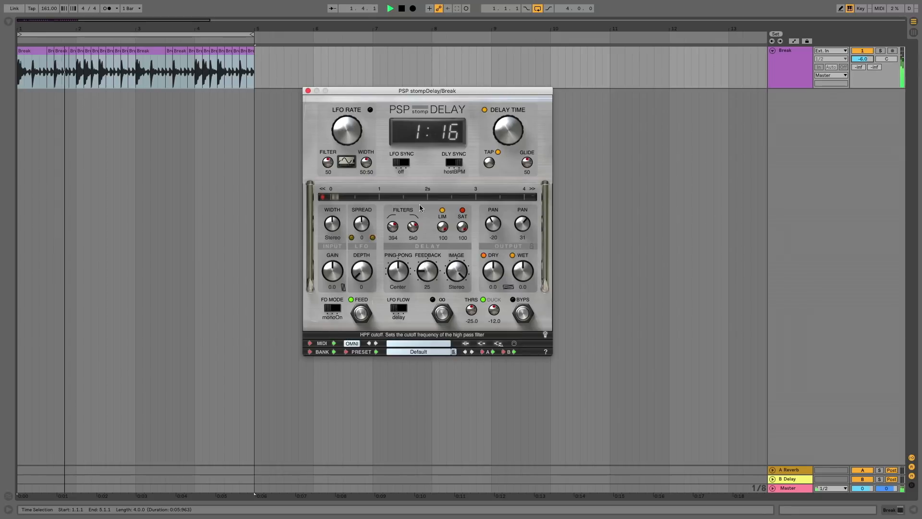
left_click_drag(523, 224, 482, 199)
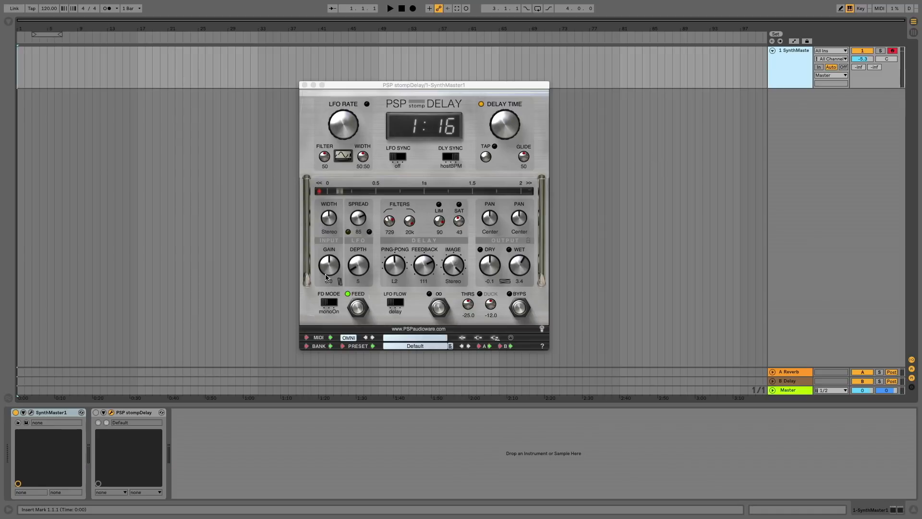
Enable stompDelay on the SynthMaster track and adjust the panning of its dry and wet outputs
left_click(95, 412)
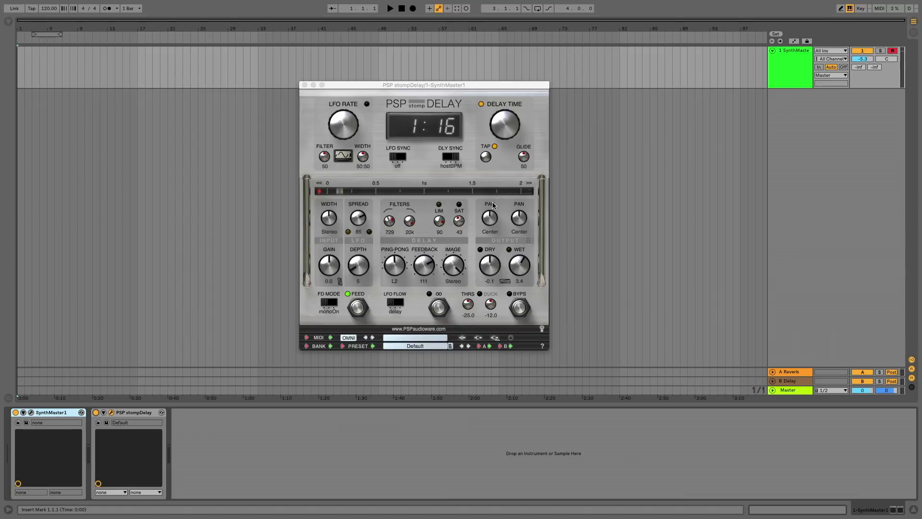
left_click(489, 218)
left_click_drag(484, 234, 522, 221)
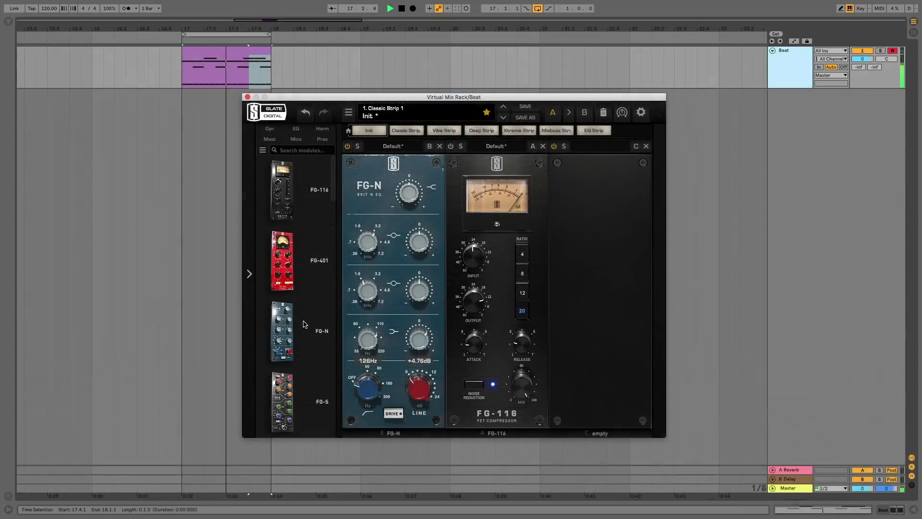
Load the Revival module into the empty third rack slot and set its thickness to 1.68
scroll(308, 321, "down", 3)
left_click_drag(308, 321, 594, 271)
mouse_move(594, 360)
left_mouse_down()
mouse_move(594, 336)
mouse_move(595, 352)
left_mouse_up()
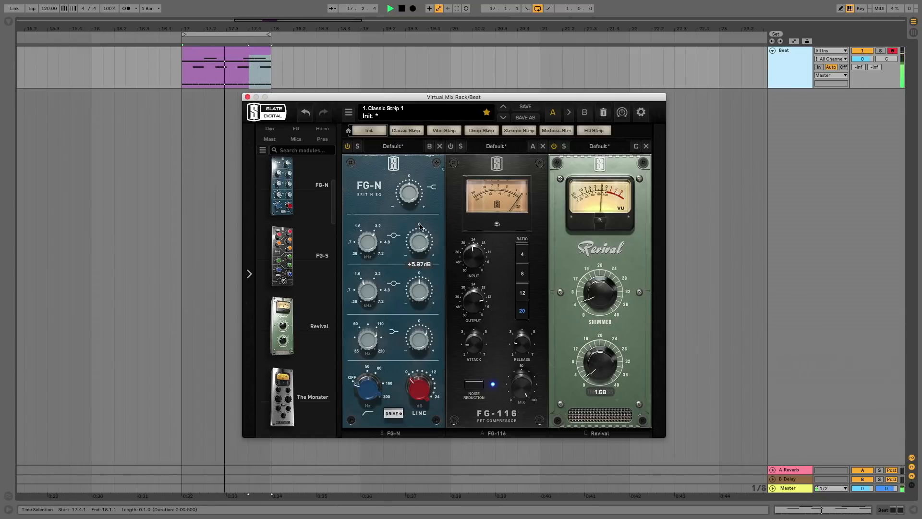
Adjust the frequency of FG-N's upper mid band and set that band's gain to +5.25 dB
mouse_move(370, 264)
left_click_drag(370, 264, 370, 277)
left_click_drag(420, 251, 421, 255)
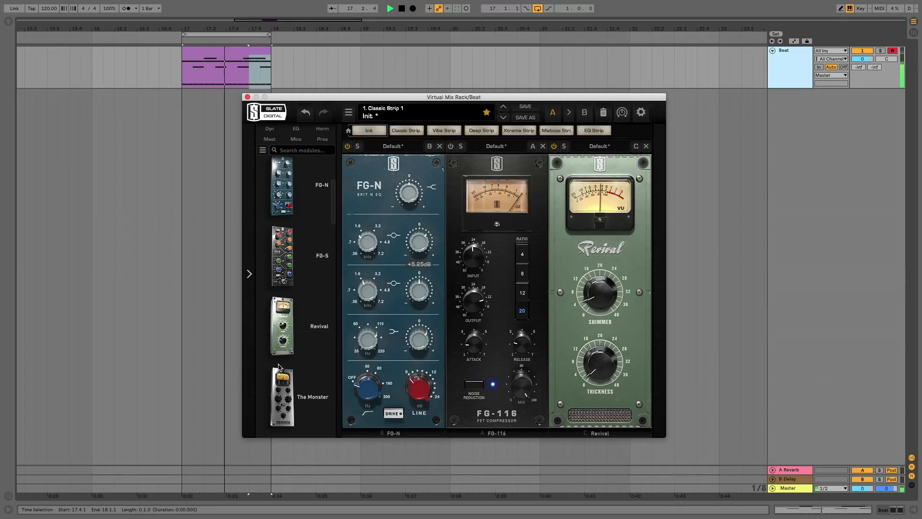
Add The Monster module to the rack, set its input to 7.00 dB and attack to 1.00, and lower its mix
left_click(282, 397)
left_click_drag(678, 305, 674, 234)
left_click_drag(678, 304, 678, 314)
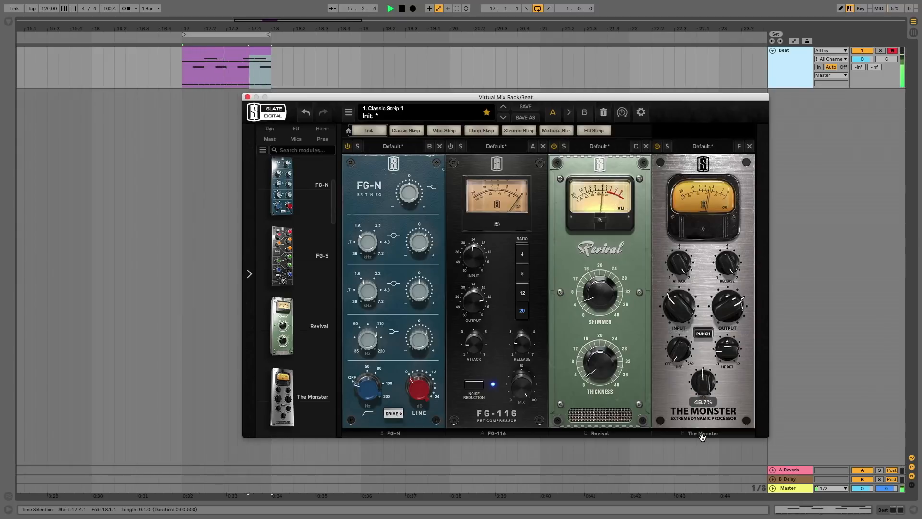
left_click_drag(708, 382, 706, 431)
left_click_drag(678, 266, 677, 435)
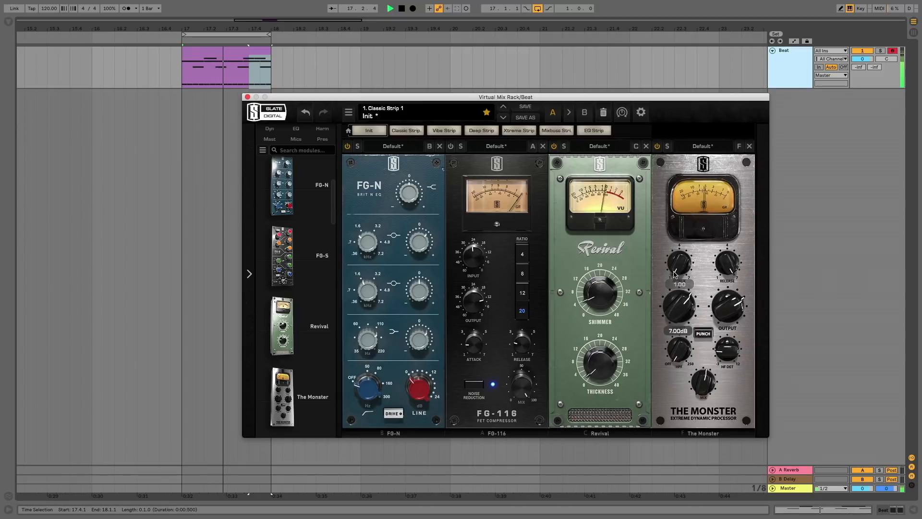
left_click_drag(705, 390, 707, 396)
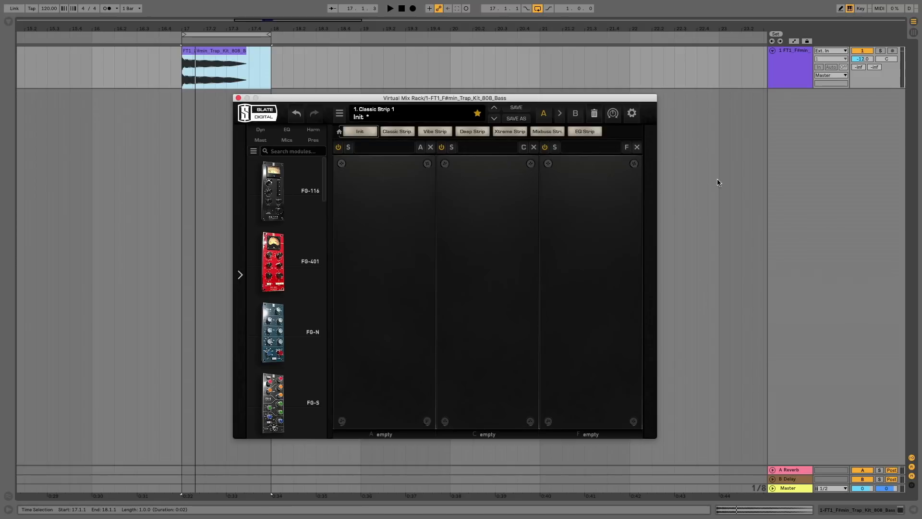
Play the 808 bass clip from its start and load the FG-401 compressor into the first rack slot
left_click_drag(323, 190, 344, 179)
mouse_move(269, 269)
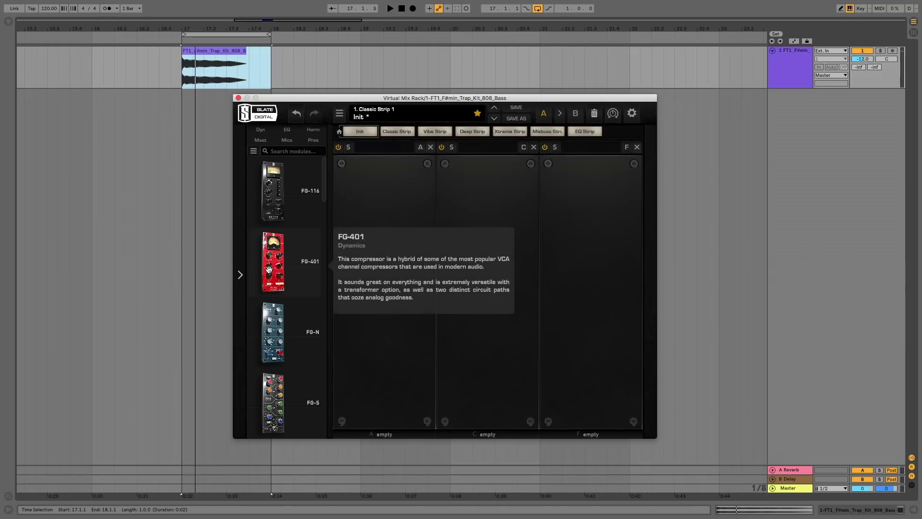
left_click(191, 52)
key("space")
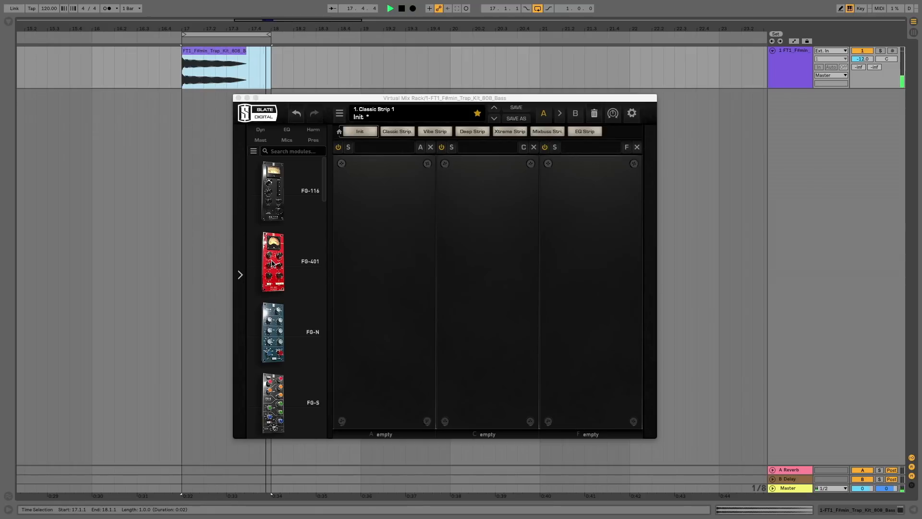
left_click_drag(272, 264, 358, 254)
Adjust FG-401's threshold, ratio and attack, comparing fast and slow attack settings, and set its makeup gain to +8.60 dB
left_click_drag(360, 273, 359, 286)
left_click_drag(361, 359, 361, 352)
left_click_drag(366, 318, 366, 312)
left_click_drag(410, 275, 409, 271)
left_click_drag(361, 357, 361, 353)
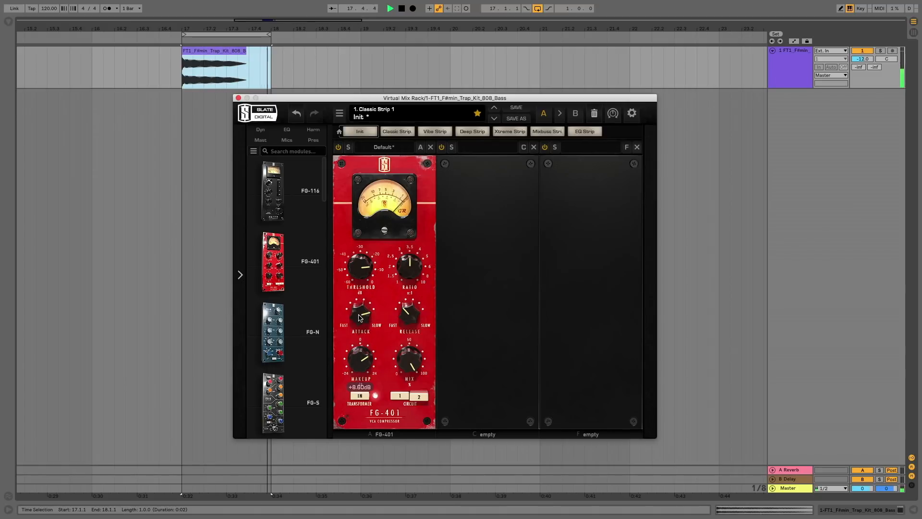
left_click_drag(357, 322, 354, 413)
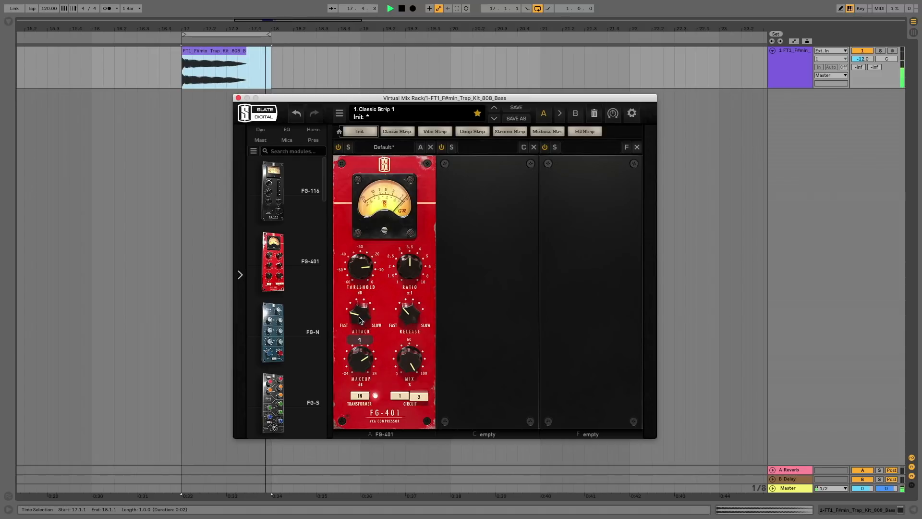
left_click_drag(359, 320, 347, 260)
Load Revival into the second rack slot, play the 808 clip from its start and raise Revival's thickness
left_click_drag(322, 190, 325, 226)
left_click_drag(278, 242, 477, 263)
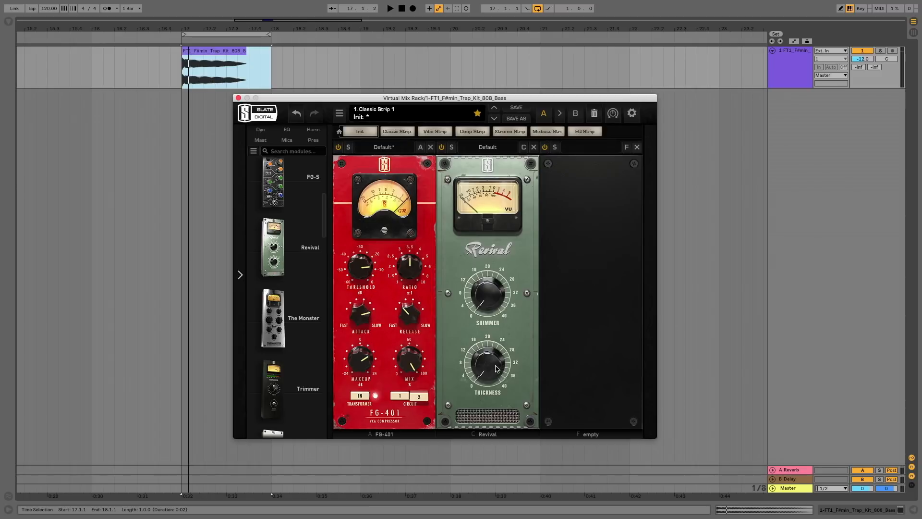
left_click(182, 80)
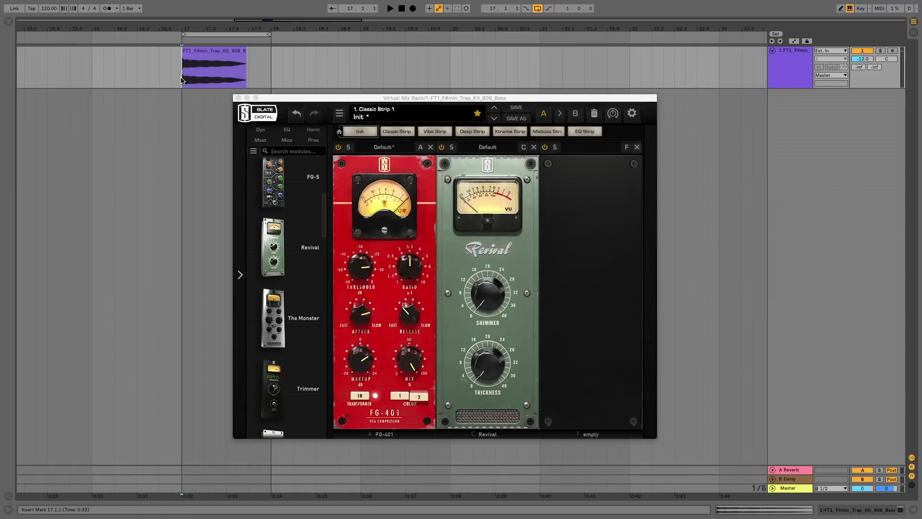
key("space")
left_click_drag(491, 366, 477, 308)
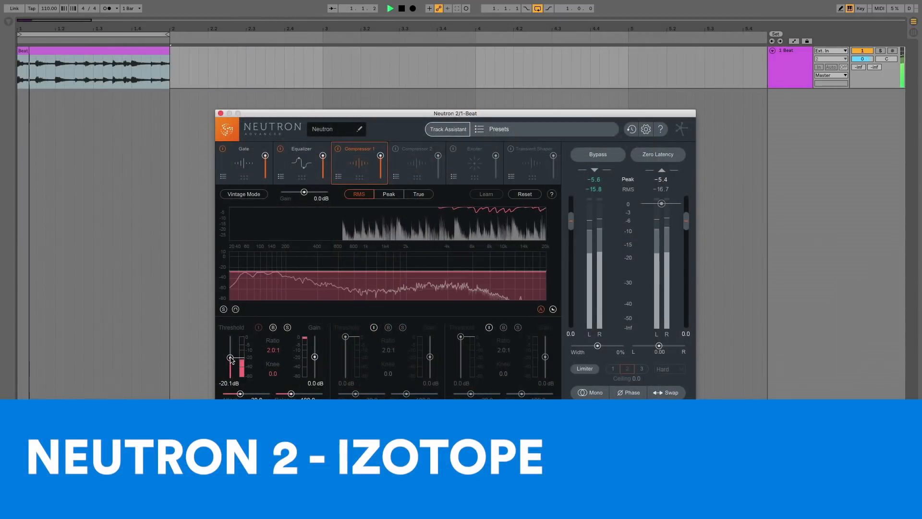
Set Neutron's Compressor 1 threshold to -19.3 dB and its ratio to 1.2:1 in upward compression mode
left_click_drag(230, 357, 231, 357)
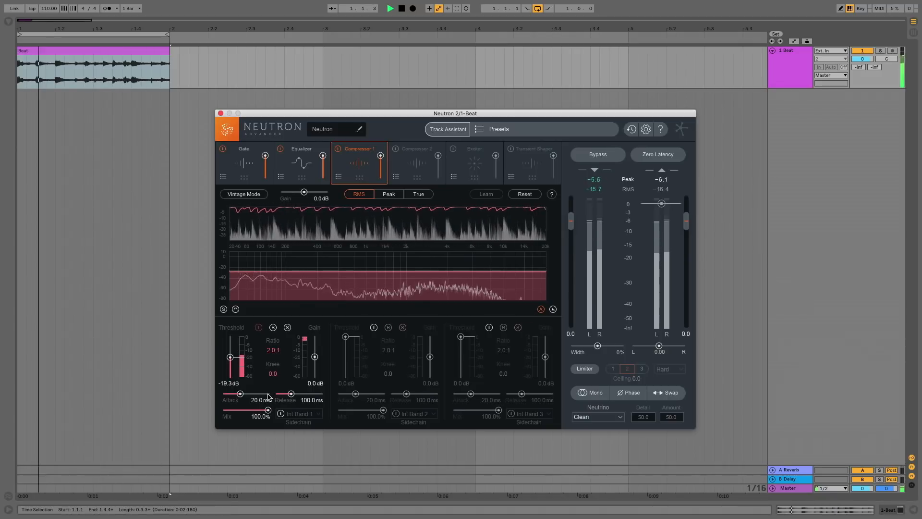
left_click_drag(276, 351, 276, 356)
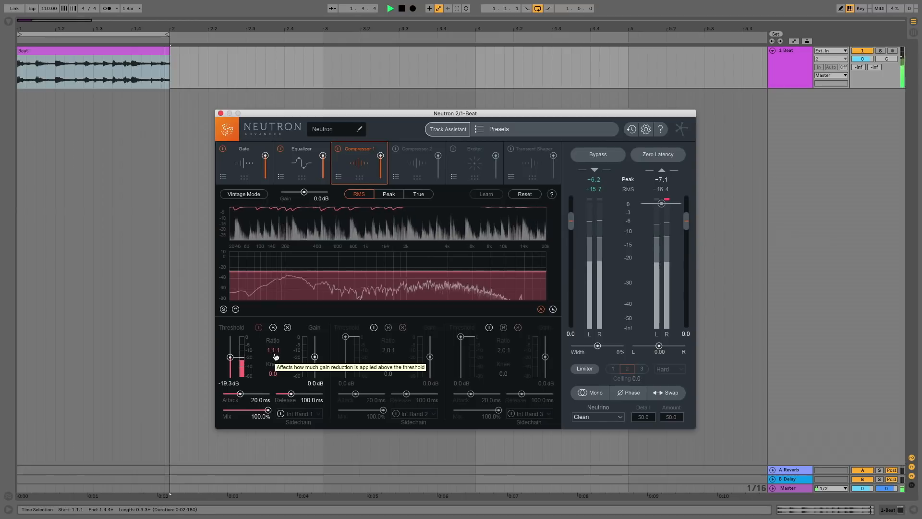
left_click_drag(275, 356, 275, 358)
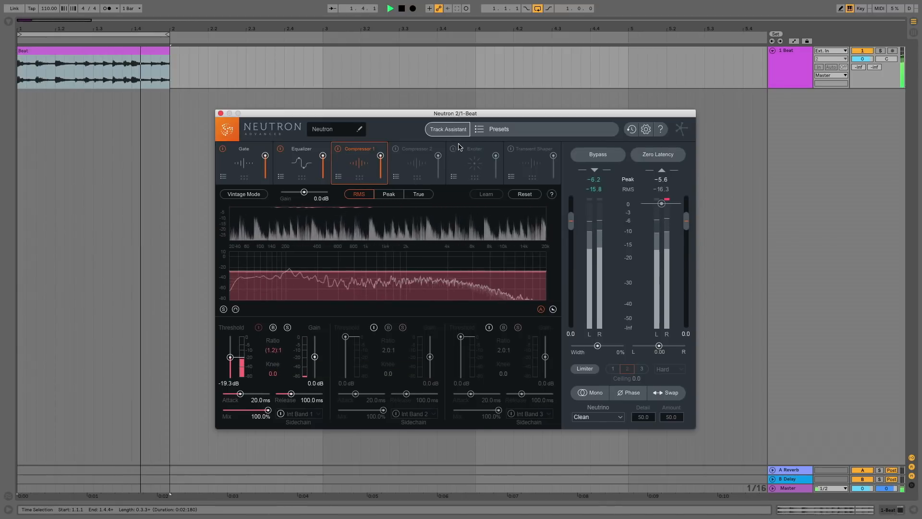
Enable the Exciter, move its first band's character towards Tape and set the drive to 4.4 dB
left_click(453, 166)
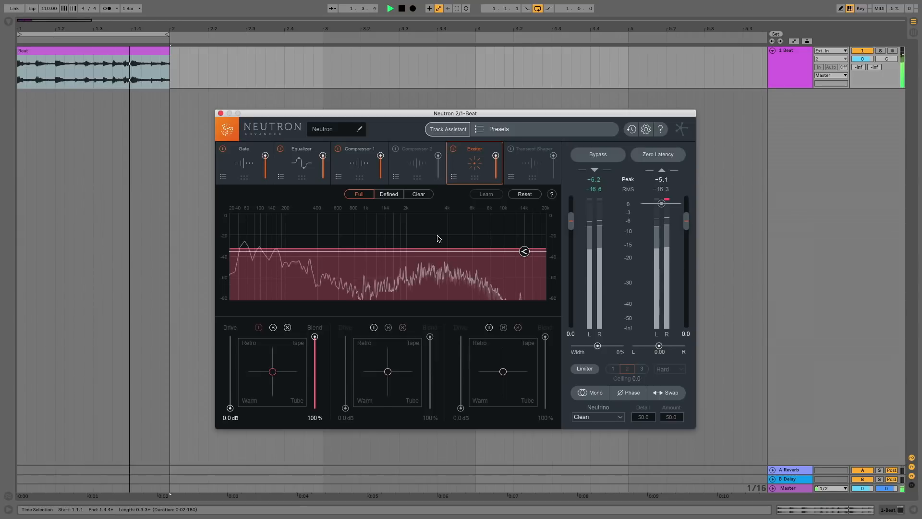
left_click_drag(230, 408, 298, 358)
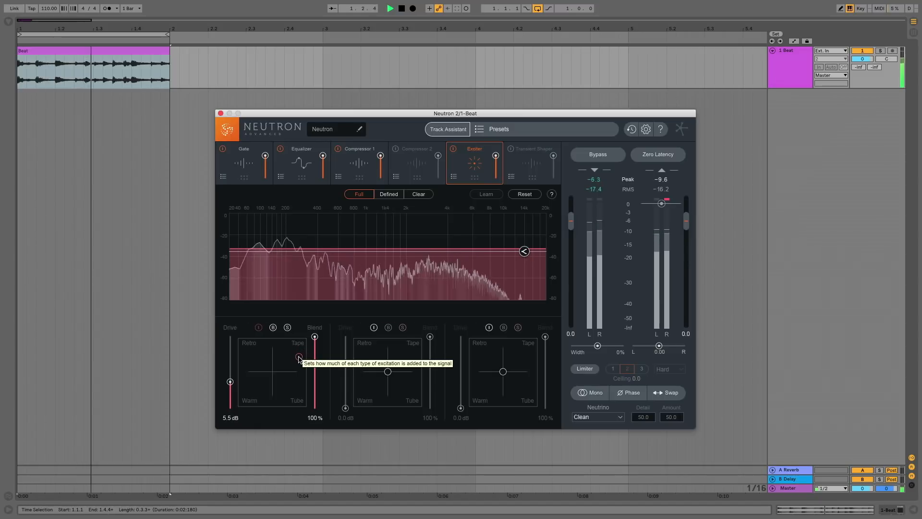
left_click_drag(230, 382, 230, 389)
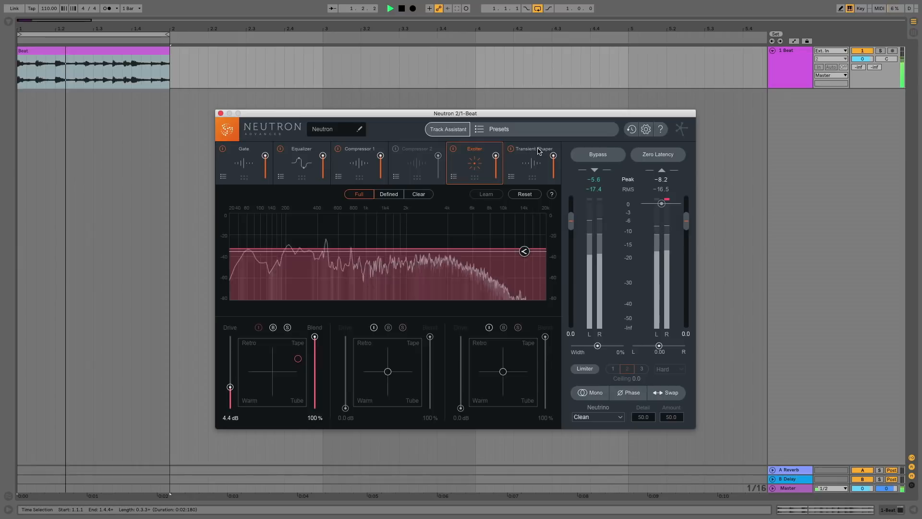
Enable the Transient Shaper and activate its second and third frequency bands
left_click(509, 149)
left_click(372, 328)
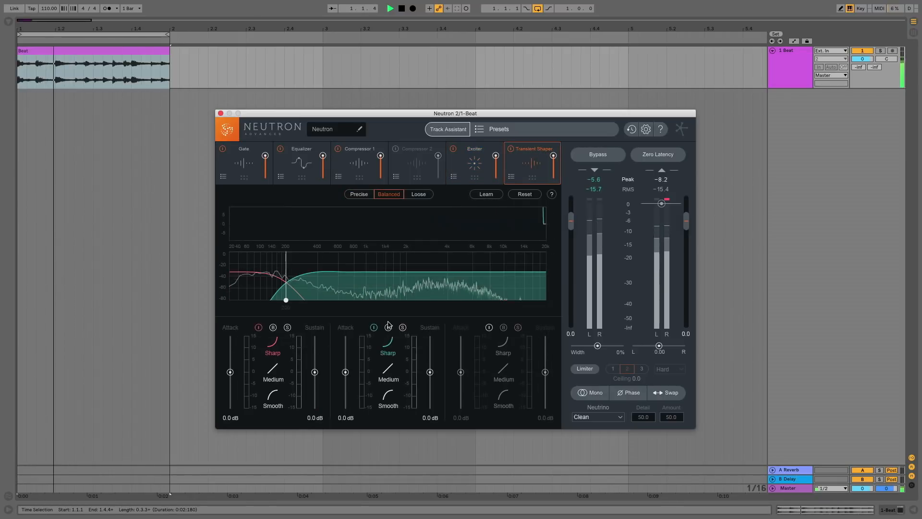
left_click(488, 327)
Set attack and sustain to 1.5 and -4.3 dB in the low band, 1.5 and -2.1 dB in the mid band, and high-band attack to 2.9 dB
left_click_drag(346, 373, 347, 371)
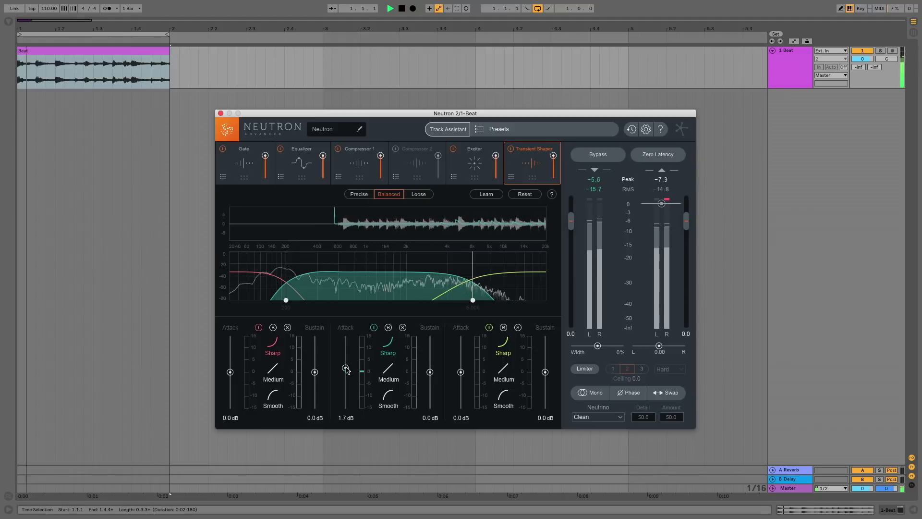
left_click_drag(460, 373, 431, 379)
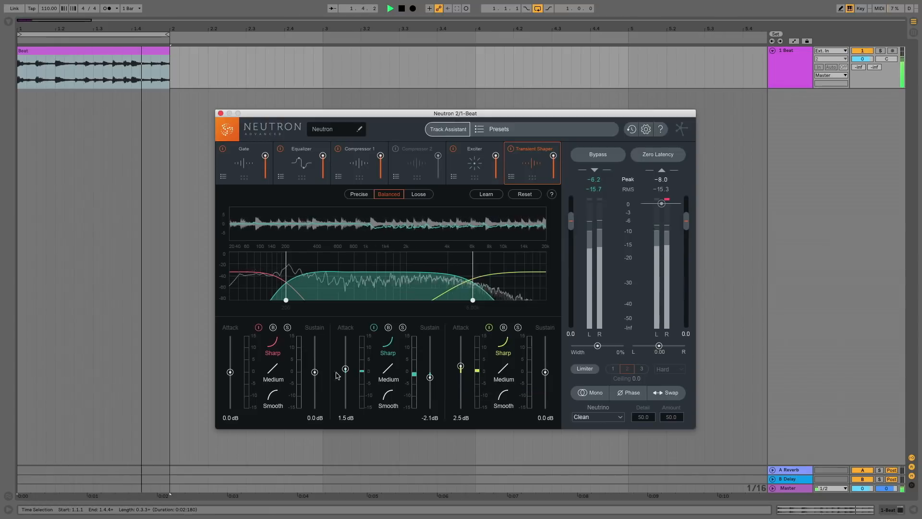
left_click_drag(230, 372, 230, 368)
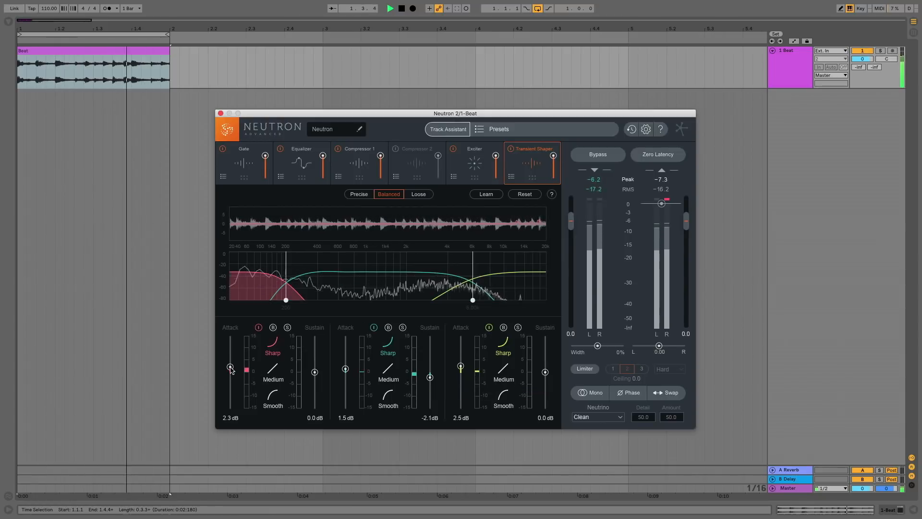
left_click_drag(315, 372, 315, 383)
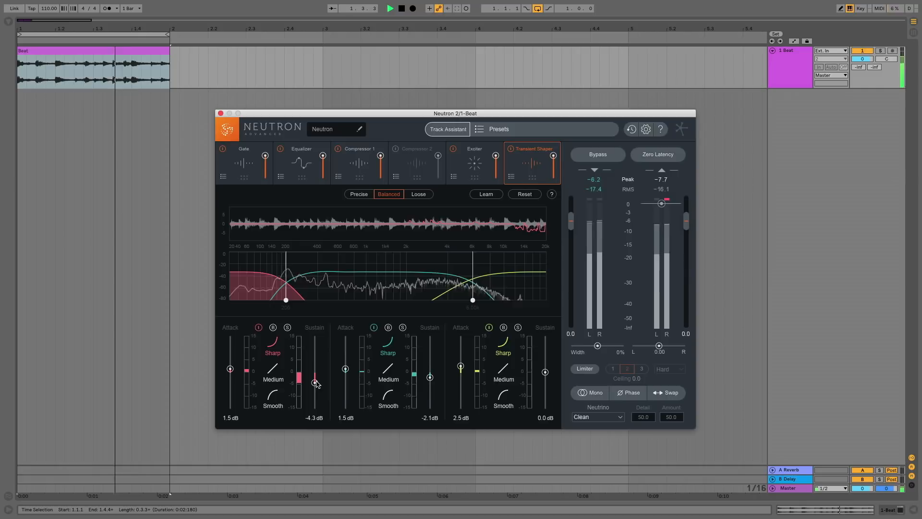
left_click_drag(461, 366, 461, 365)
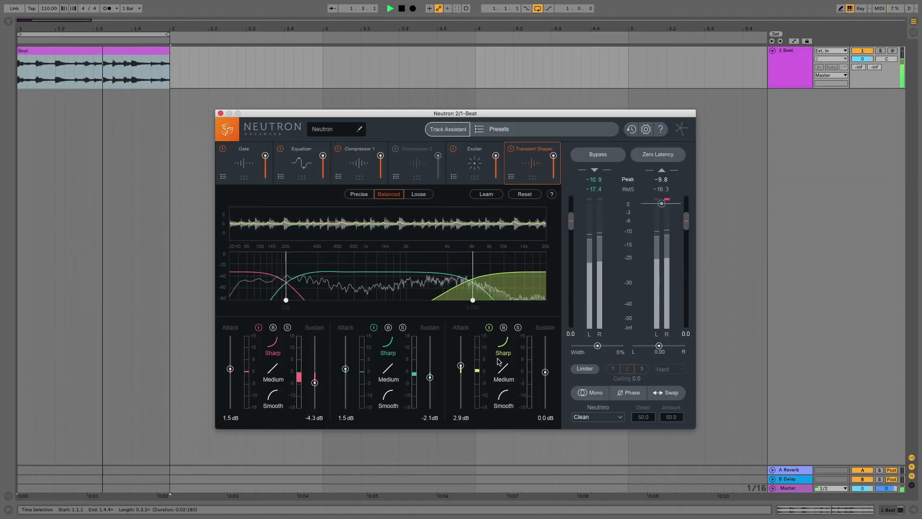
Lower the Transient Shaper's high-band sustain slightly
left_click_drag(545, 372, 545, 375)
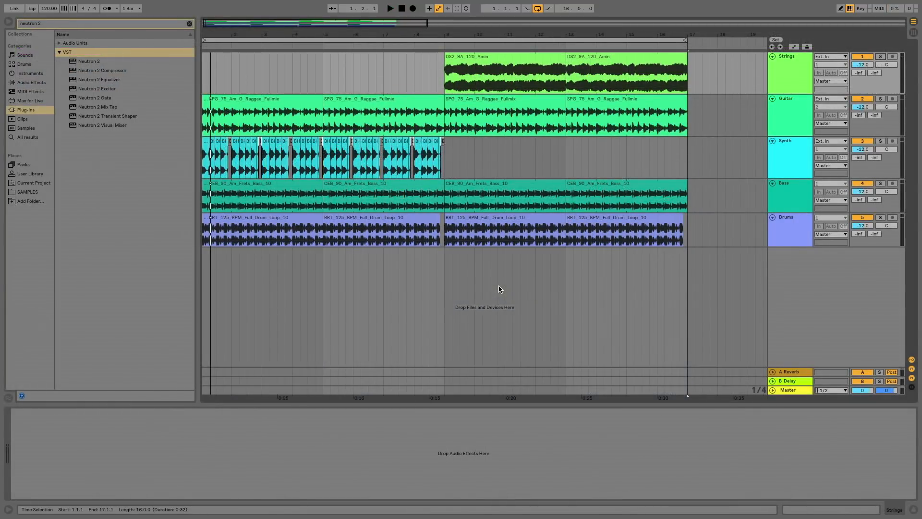
Add Neutron 2 Visual Mixer to the Master track and move its window clear of the Strings and Guitar tracks
left_click_drag(92, 126, 579, 350)
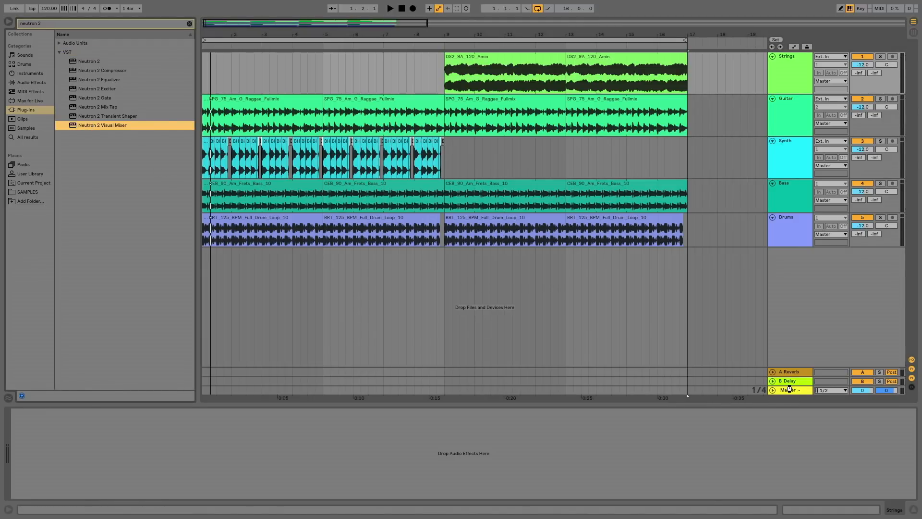
left_click_drag(788, 389, 788, 388)
left_click_drag(481, 210, 440, 103)
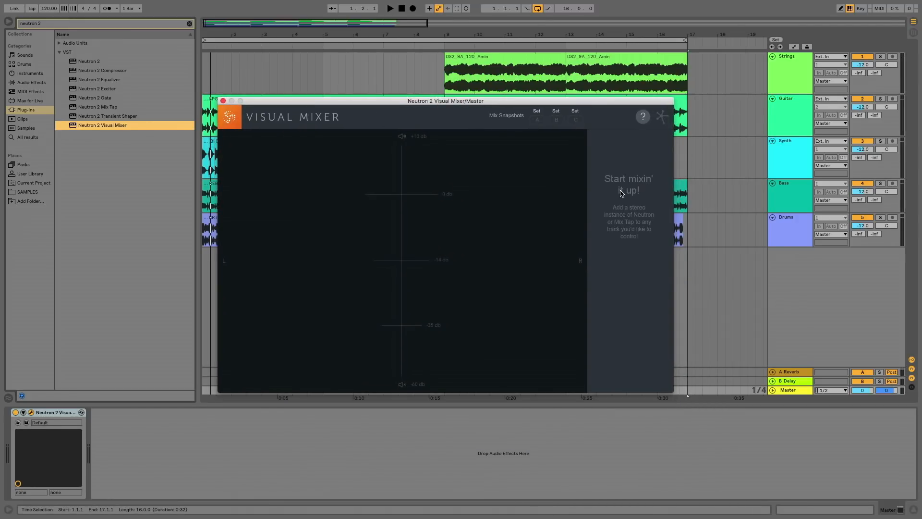
left_click_drag(421, 101, 405, 187)
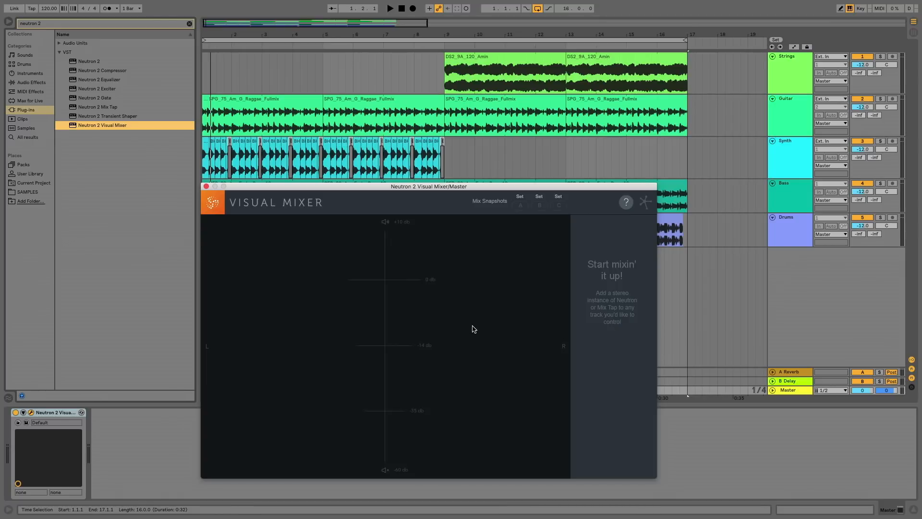
Add a Neutron 2 Mix Tap to the Strings track and name it strings
left_click_drag(88, 108, 297, 103)
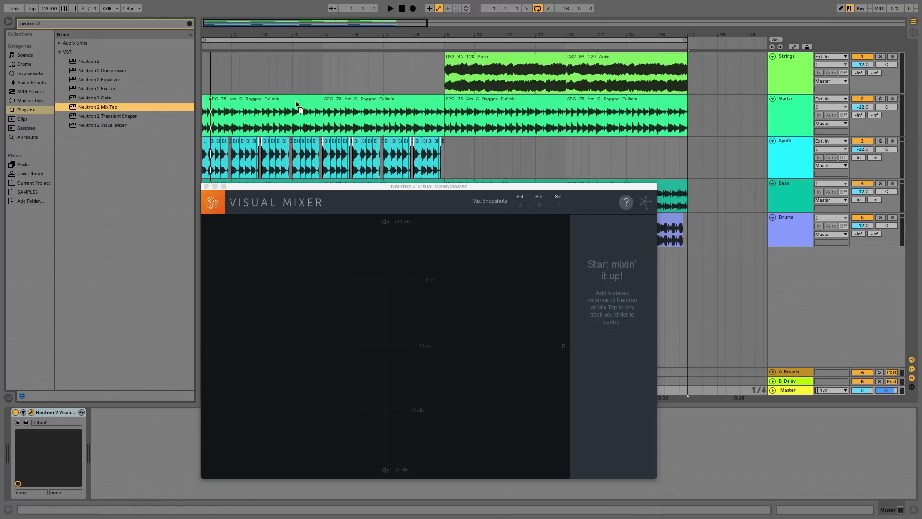
left_click_drag(504, 78, 504, 81)
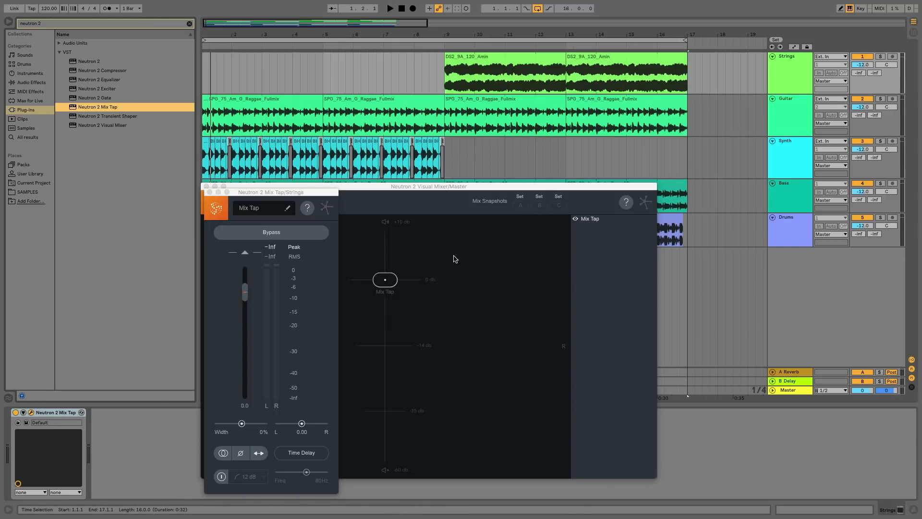
left_click_drag(254, 194, 164, 168)
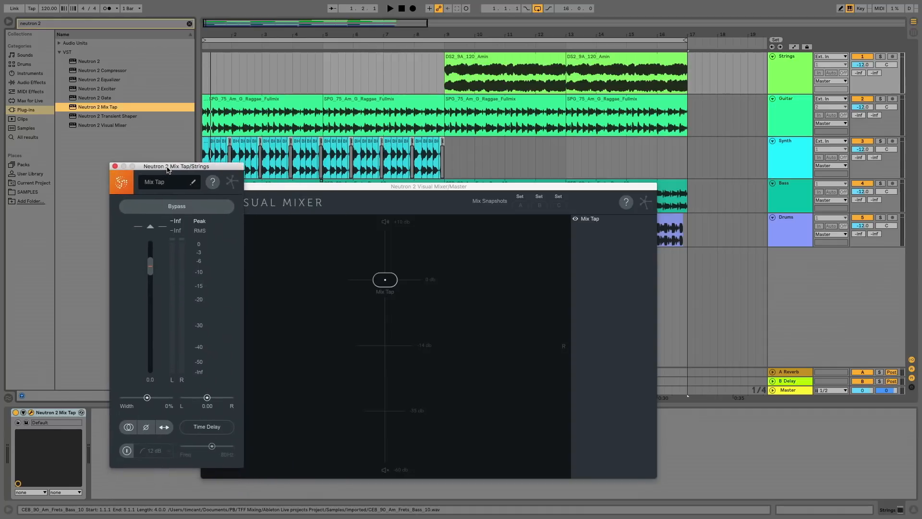
left_click(167, 184)
type("strings")
key("Return")
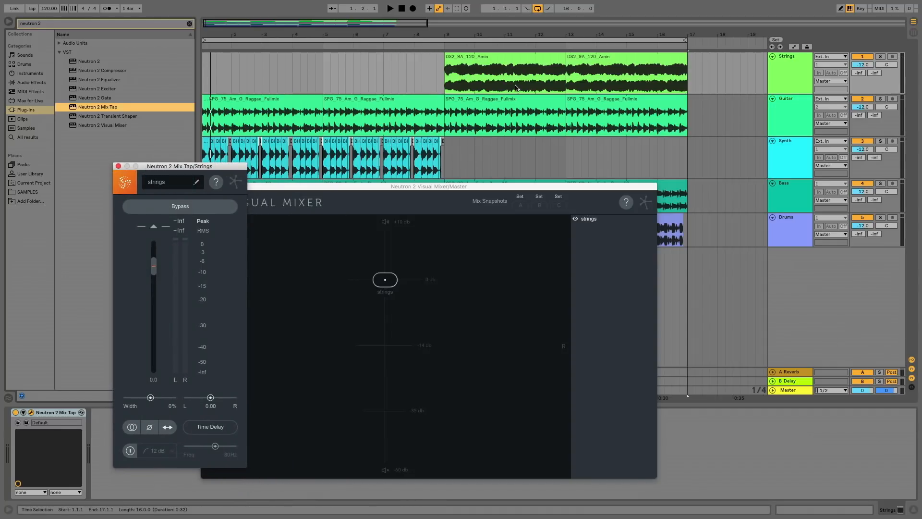
Add a Neutron 2 Mix Tap to the Guitar track, name it Guitar and close its window
left_click(794, 115)
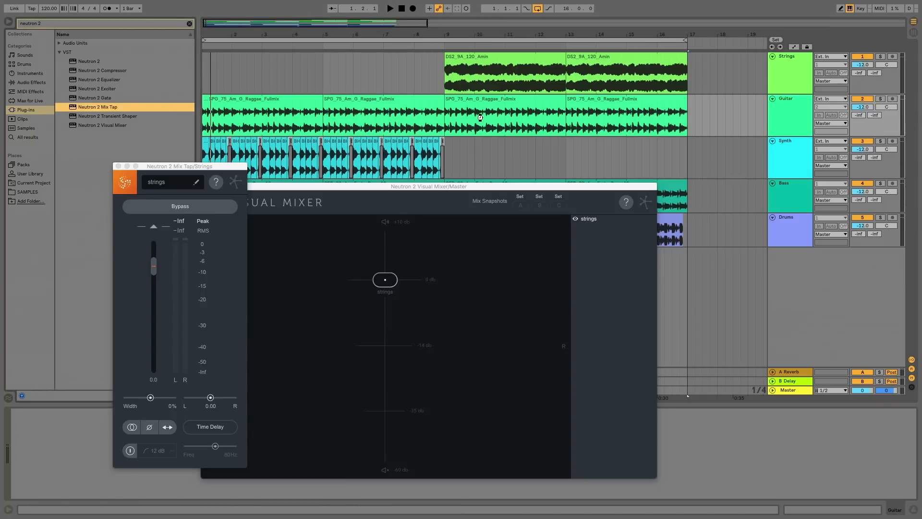
left_click_drag(165, 358, 55, 414)
left_click(32, 413)
left_click(32, 413)
left_click(187, 183)
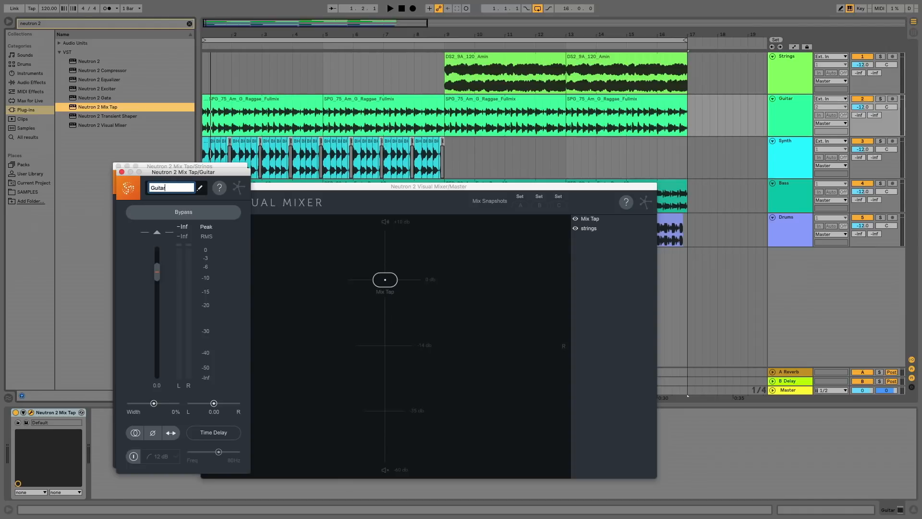
key("Return")
left_click(122, 173)
Add a Neutron 2 Mix Tap to the Synth track, name it Synth and close its window
left_click(779, 146)
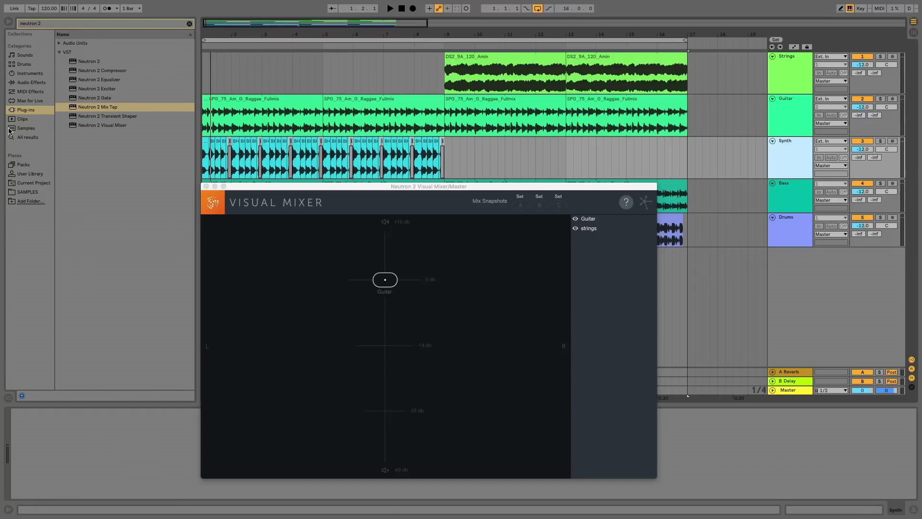
left_click_drag(86, 108, 315, 175)
left_click(183, 193)
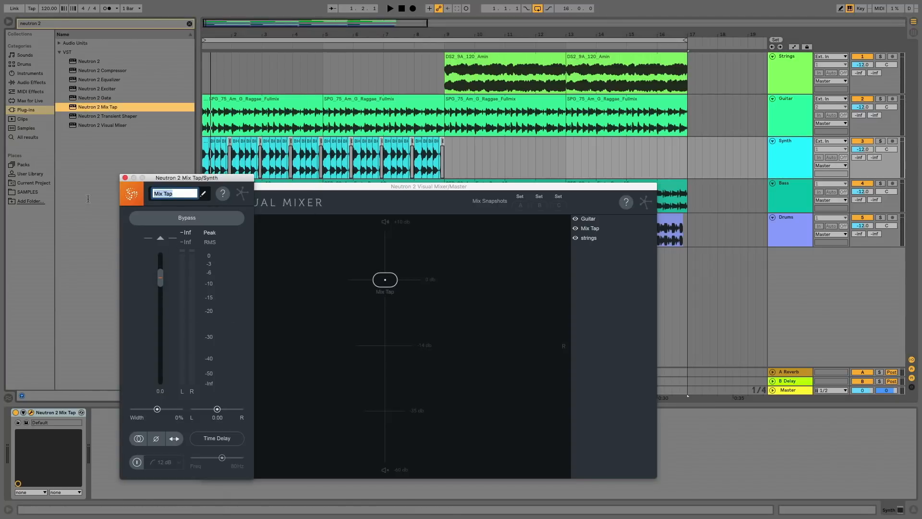
key("Return")
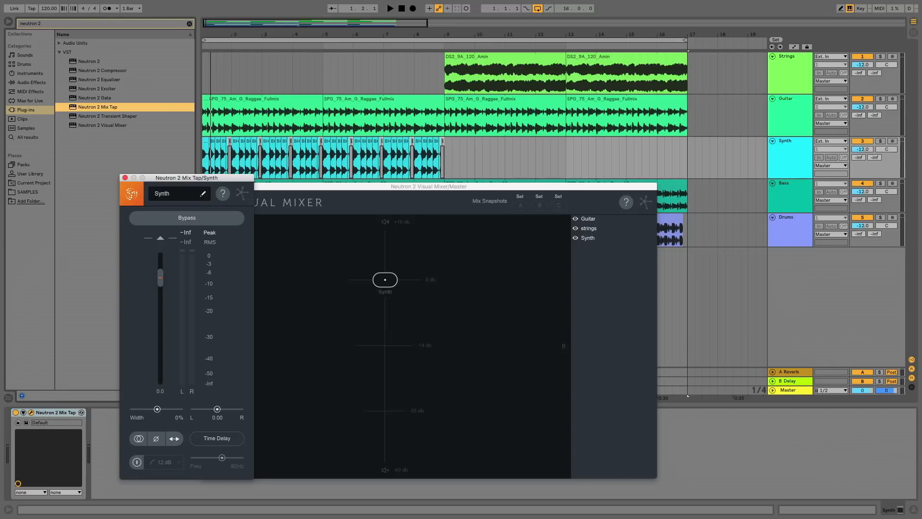
left_click(125, 178)
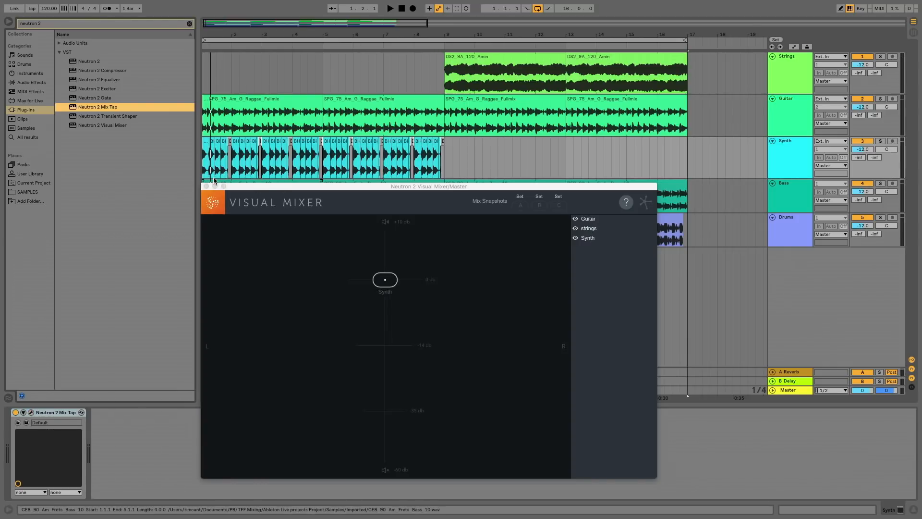
Move the Visual Mixer clear of the lower tracks, add a Mix Tap to the Bass track and name it Bass
left_click_drag(242, 187, 255, 265)
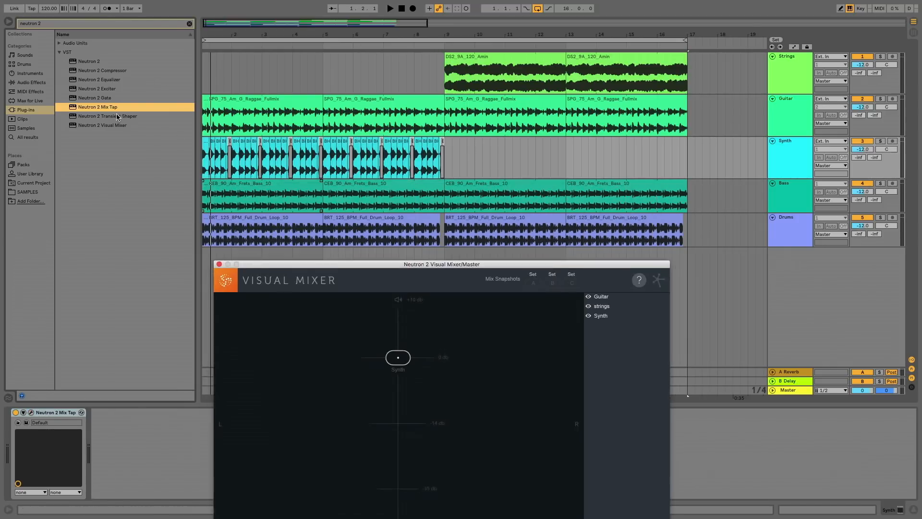
left_click_drag(107, 110, 270, 201)
left_click(282, 233)
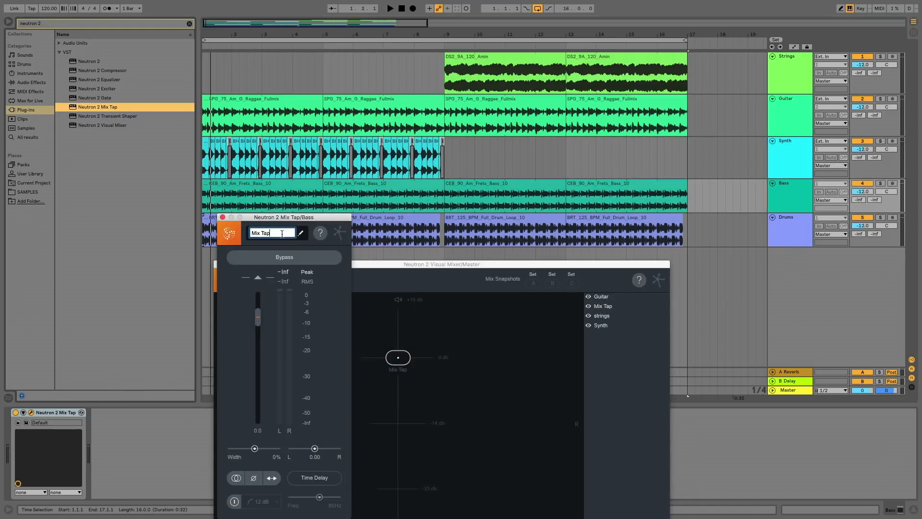
type("Bas")
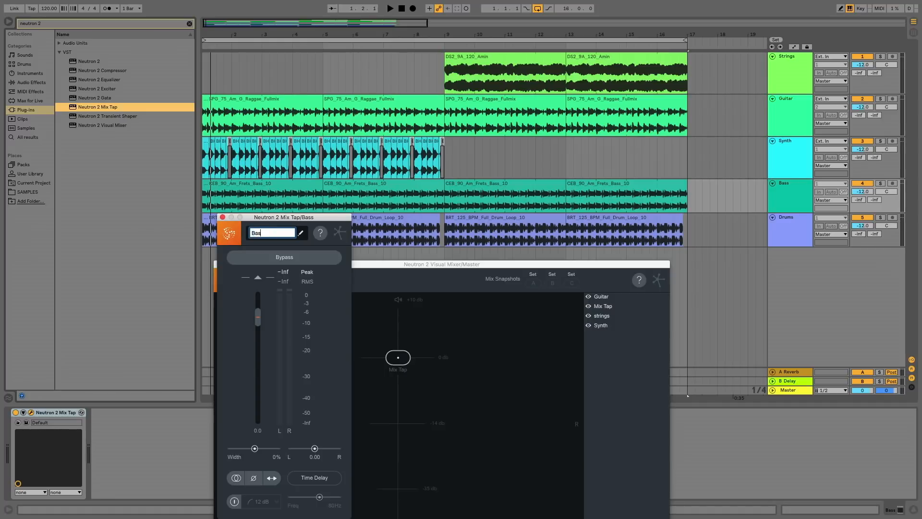
type("s")
key("Return")
Add a Neutron 2 Mix Tap to the Drums track, name it Drums and close its window
left_click_drag(93, 109, 211, 171)
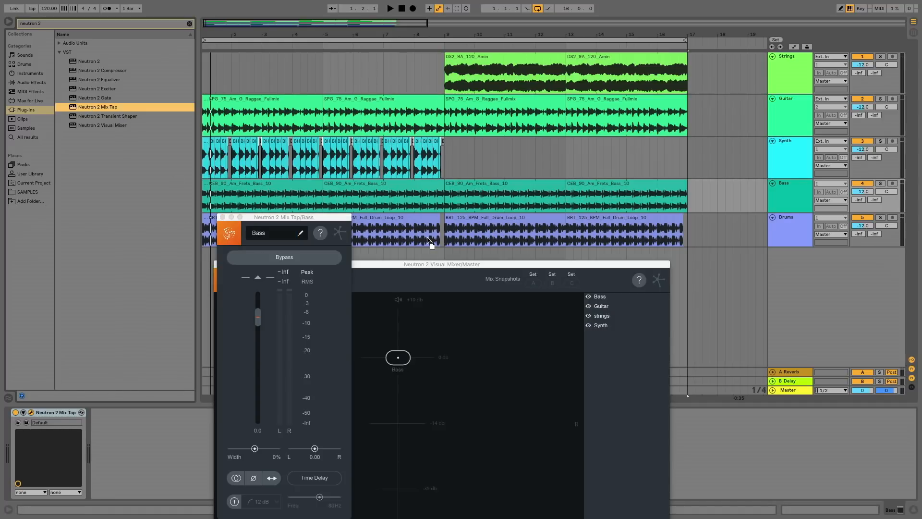
left_click_drag(427, 236, 429, 239)
left_click(283, 233)
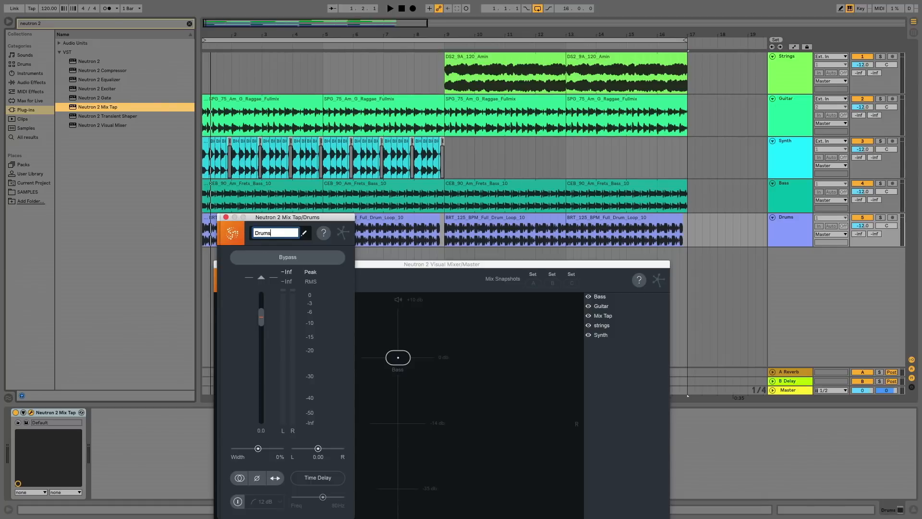
type("Drums")
key("Return")
left_click(225, 217)
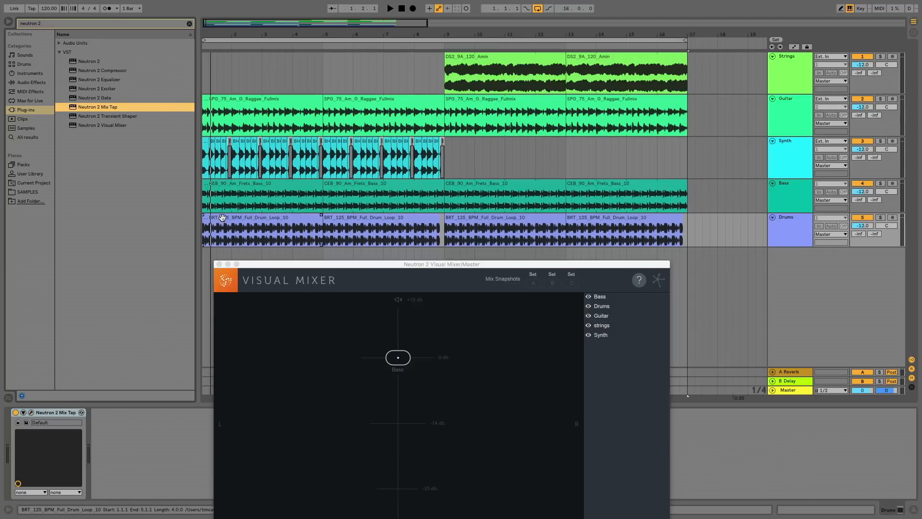
Bring the whole Visual Mixer into view and audition the arrangement briefly
left_click_drag(264, 264, 275, 128)
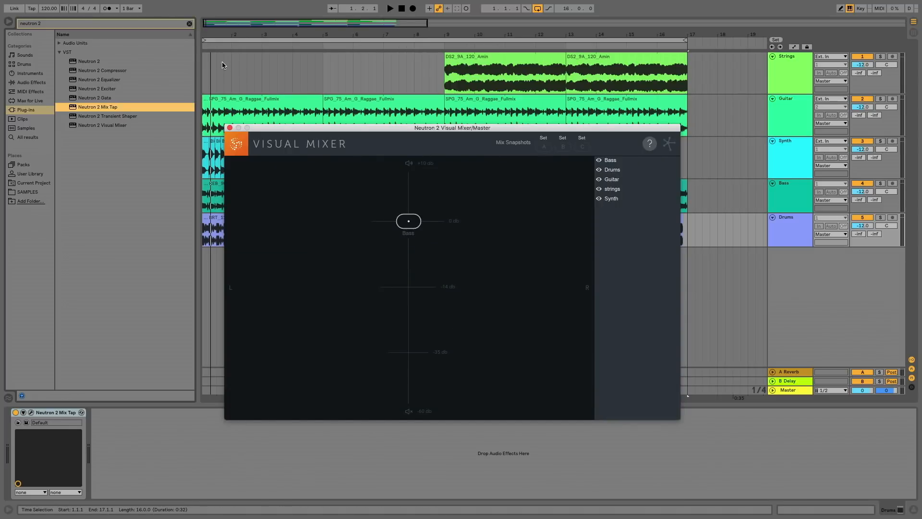
left_click(389, 8)
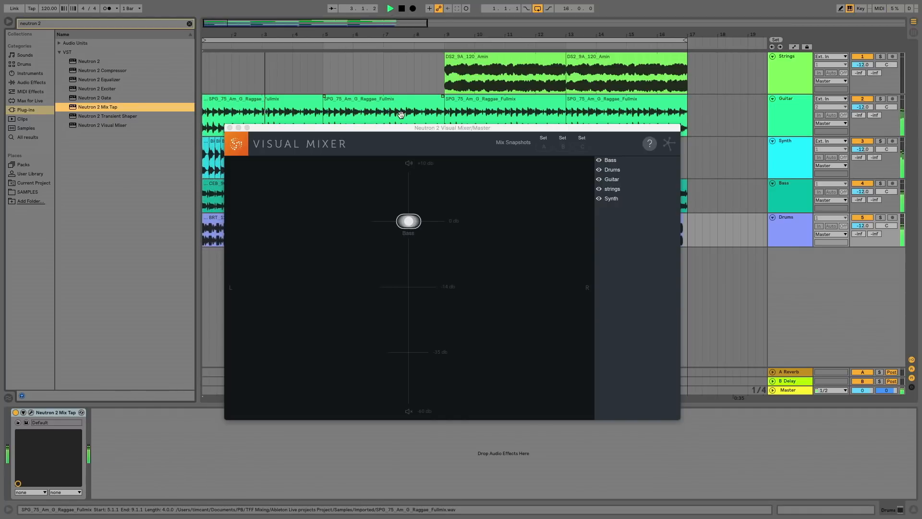
key("space")
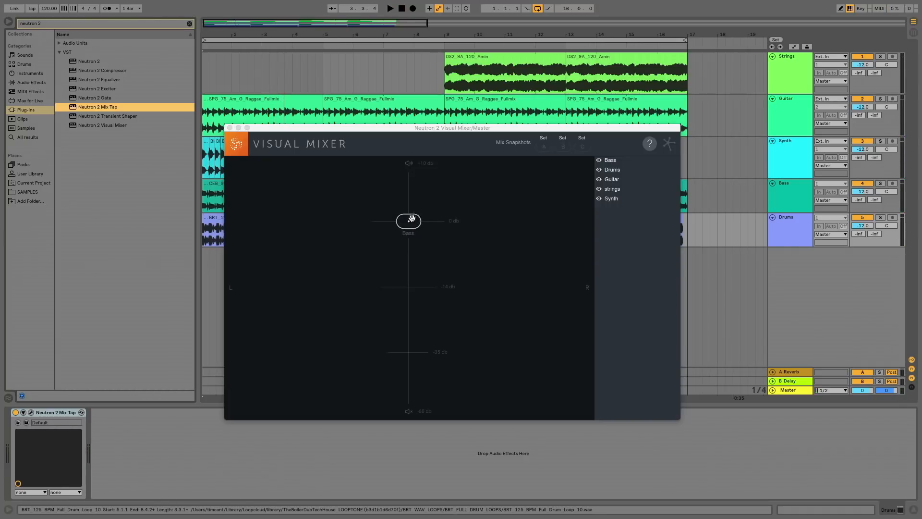
During playback, pan the Synth far right and place the Bass slightly right of centre at -4.91 dB in the Visual Mixer
key("space")
left_click_drag(411, 219, 259, 224)
left_click_drag(411, 223, 560, 220)
left_click_drag(259, 221, 451, 244)
key("space")
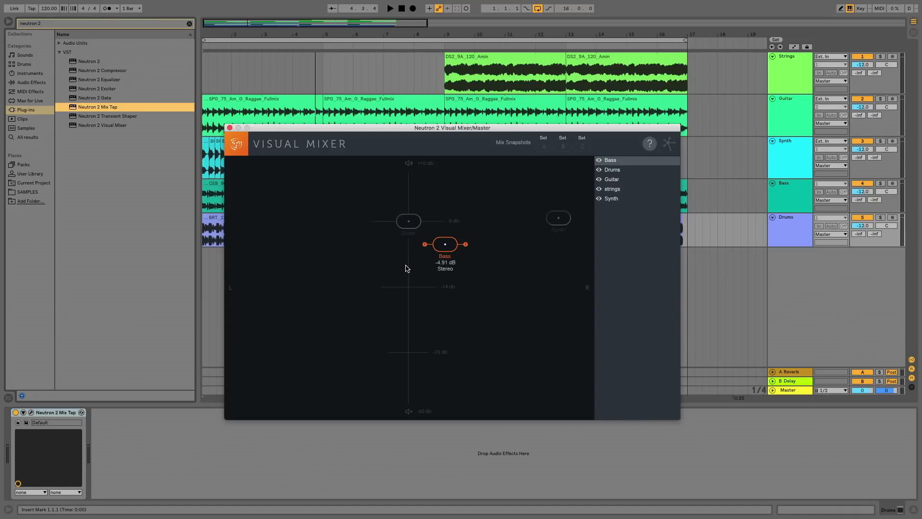
Return the Bass and Synth nodes to centre near 0 dB and store the layout as mix snapshot A
left_click_drag(445, 244, 407, 222)
left_click_drag(559, 221, 410, 224)
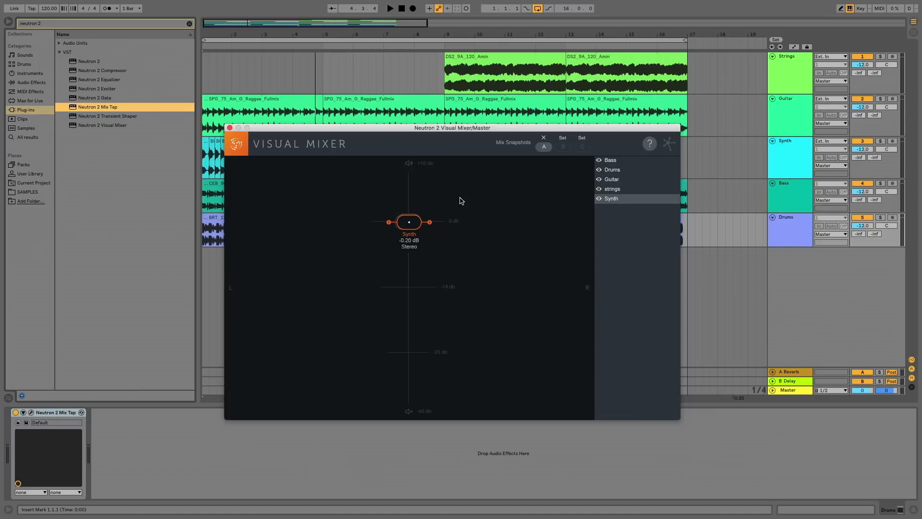
During playback, place the Guitar left above 0 dB, the Synth lower near centre and strings right at -6.54 dB, and store mix snapshot B
key("space")
left_click_drag(408, 224, 525, 255)
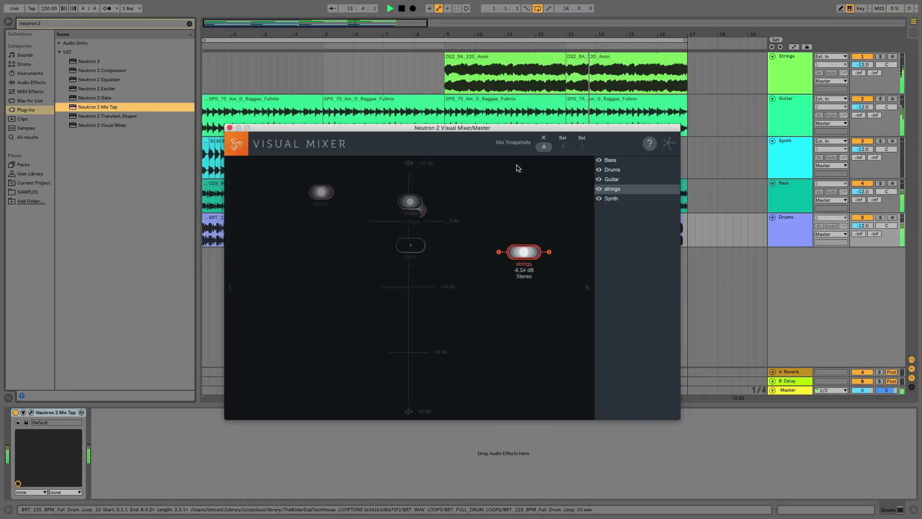
left_click(565, 145)
Raise the Synth to -0.41 dB near centre in the second mix, compare with snapshot A, and store it again as snapshot B
left_click_drag(416, 244, 413, 227)
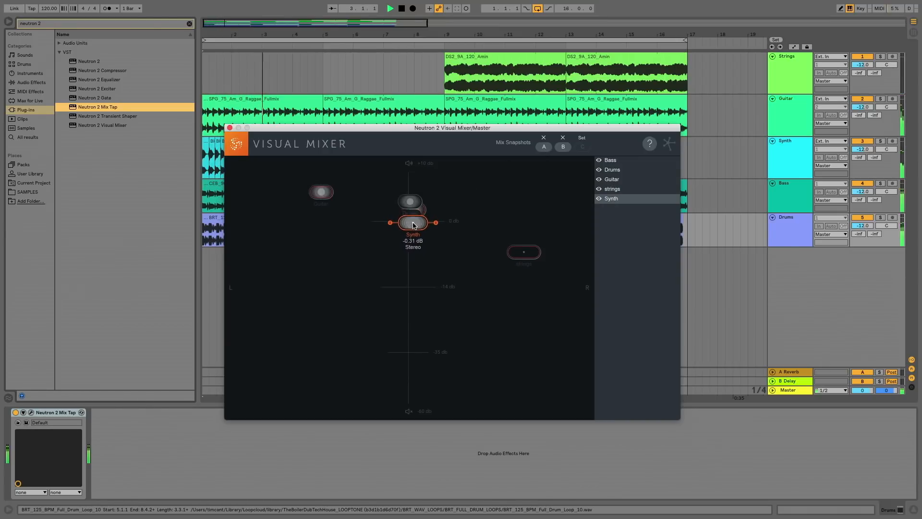
left_click(544, 146)
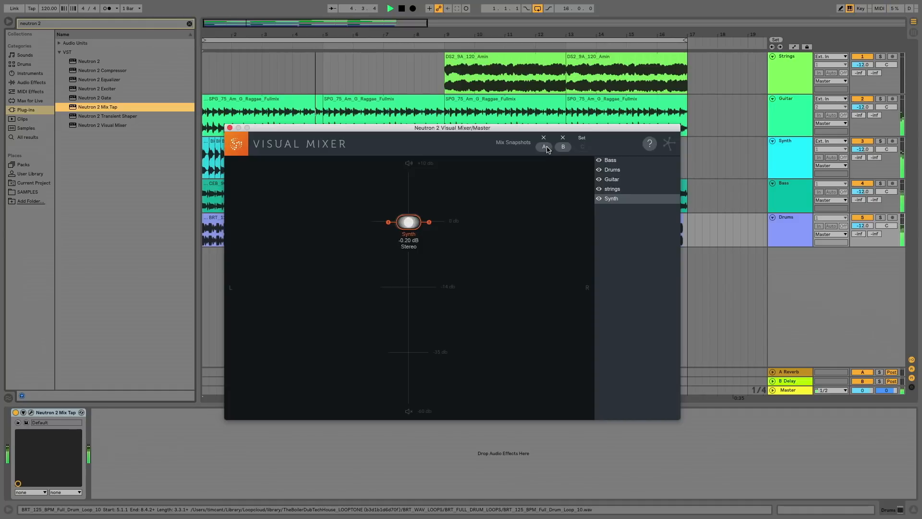
mouse_move(416, 222)
left_mouse_down()
mouse_move(418, 246)
mouse_move(410, 224)
left_mouse_up()
left_click(563, 138)
left_click(564, 139)
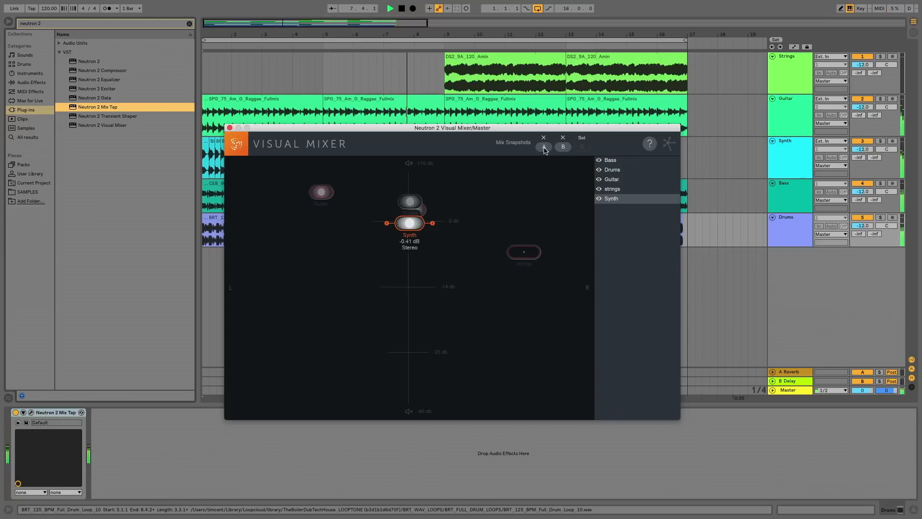
Compare mix snapshots A and B during playback
left_click(544, 148)
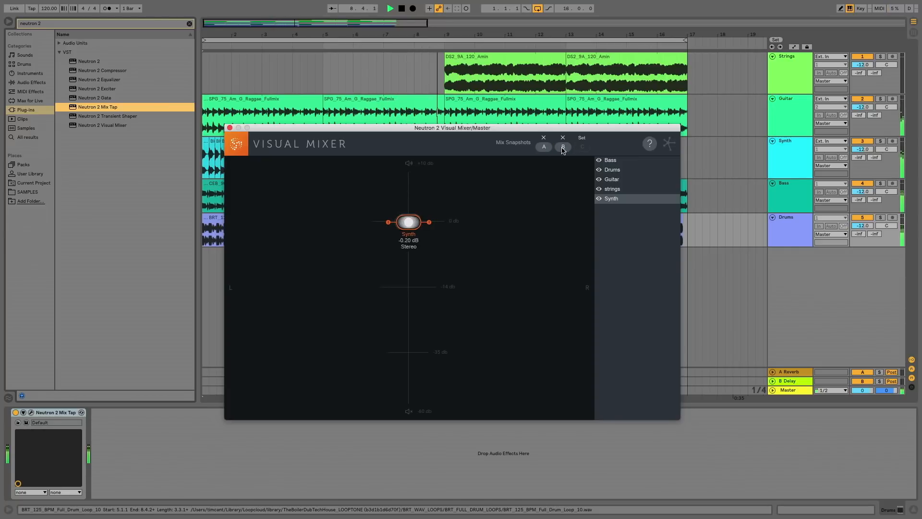
left_click(563, 148)
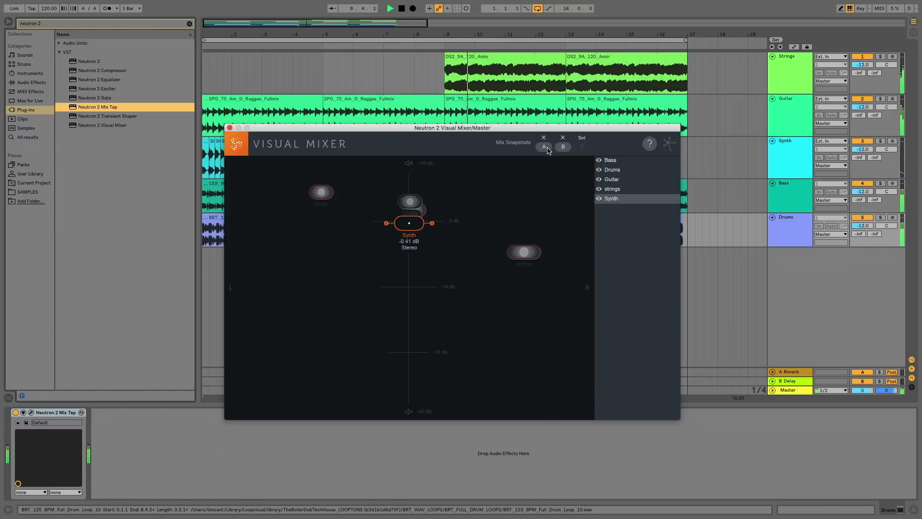